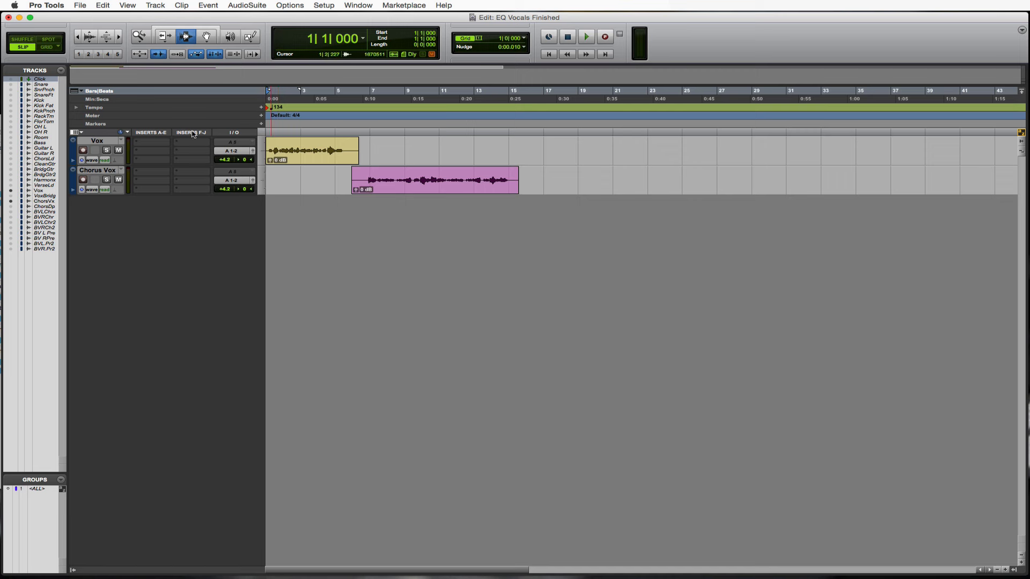
# Insert the EQ3 7-Band (mono) plug-in in the first insert slot of the Vox track.
pyautogui.click(101, 142)
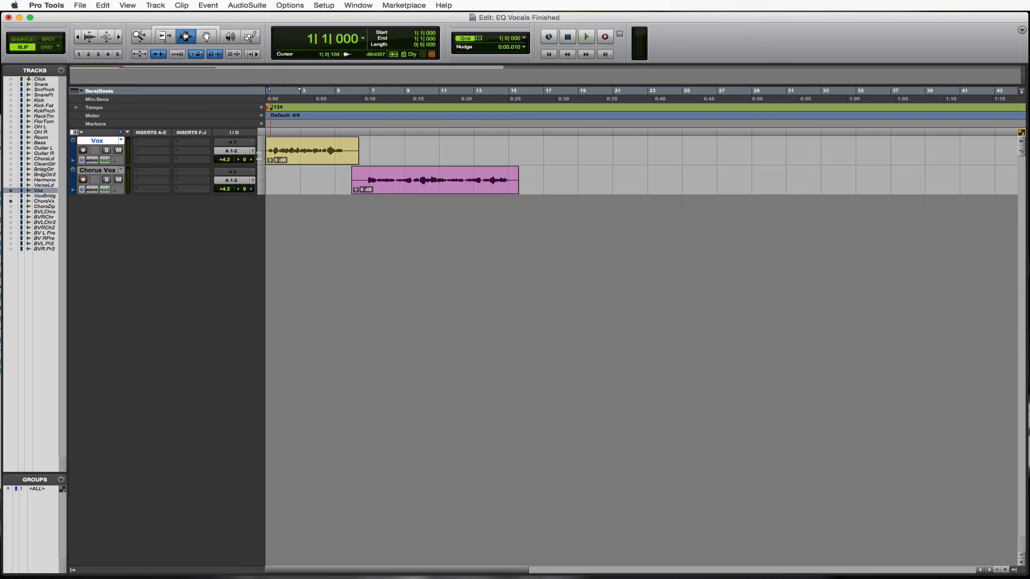
pyautogui.click(138, 145)
pyautogui.moveTo(167, 161)
pyautogui.moveTo(209, 162)
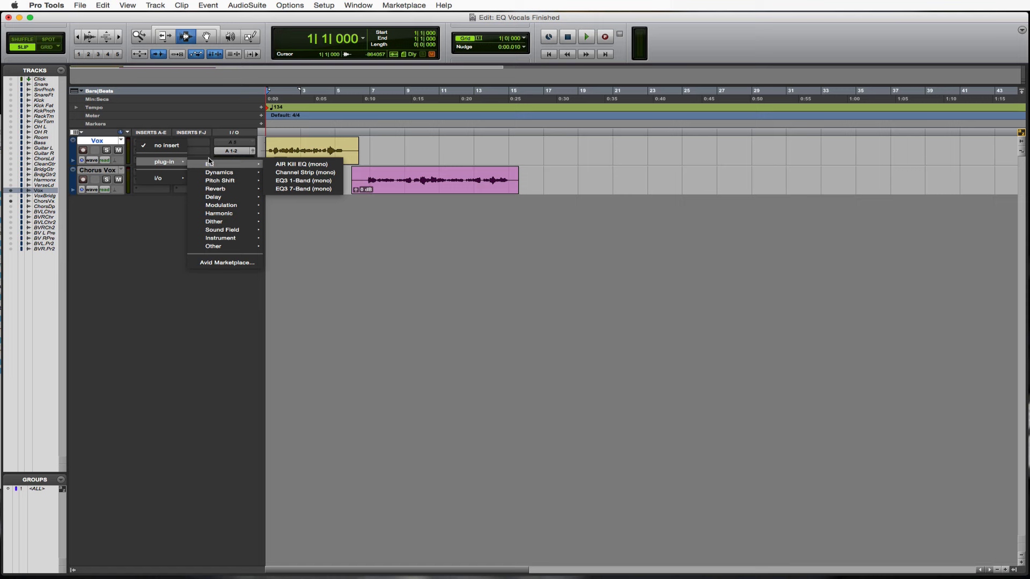
pyautogui.click(331, 190)
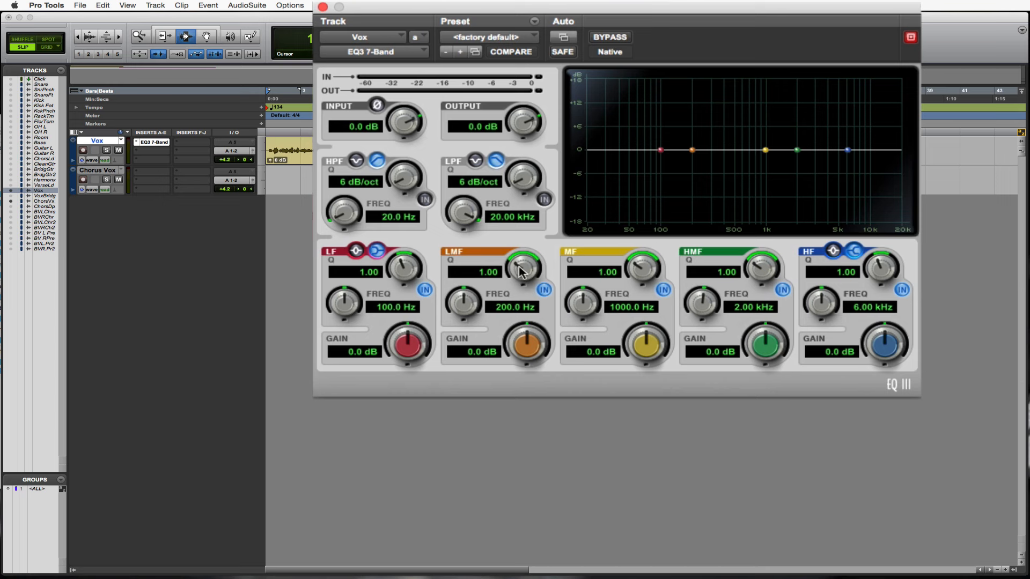
# Set the LMF band to a narrow boost with Q 10.00 and gain 18.0 dB.
pyautogui.moveTo(520, 271); pyautogui.dragTo(523, 247)
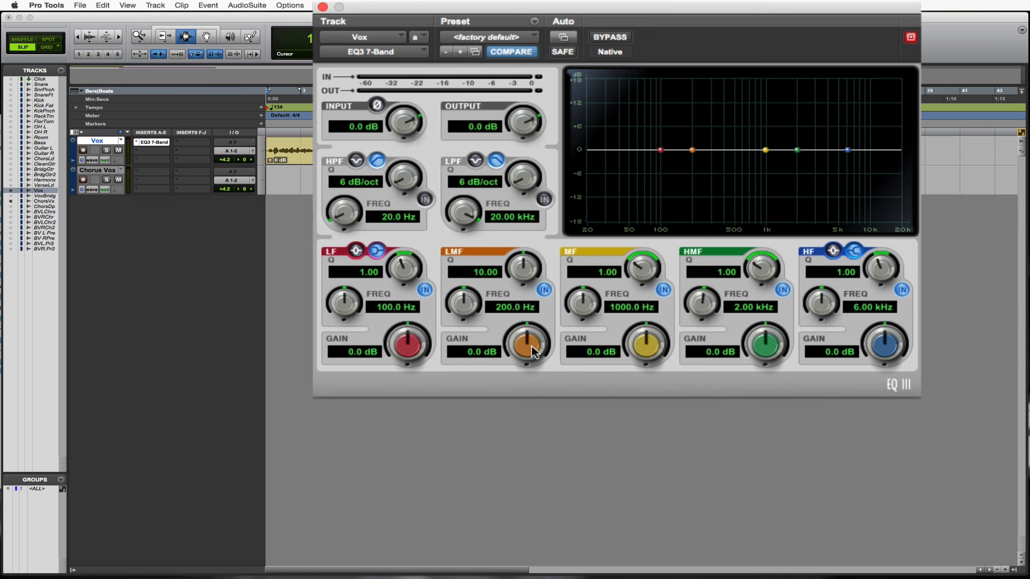
pyautogui.moveTo(532, 346); pyautogui.dragTo(589, 76)
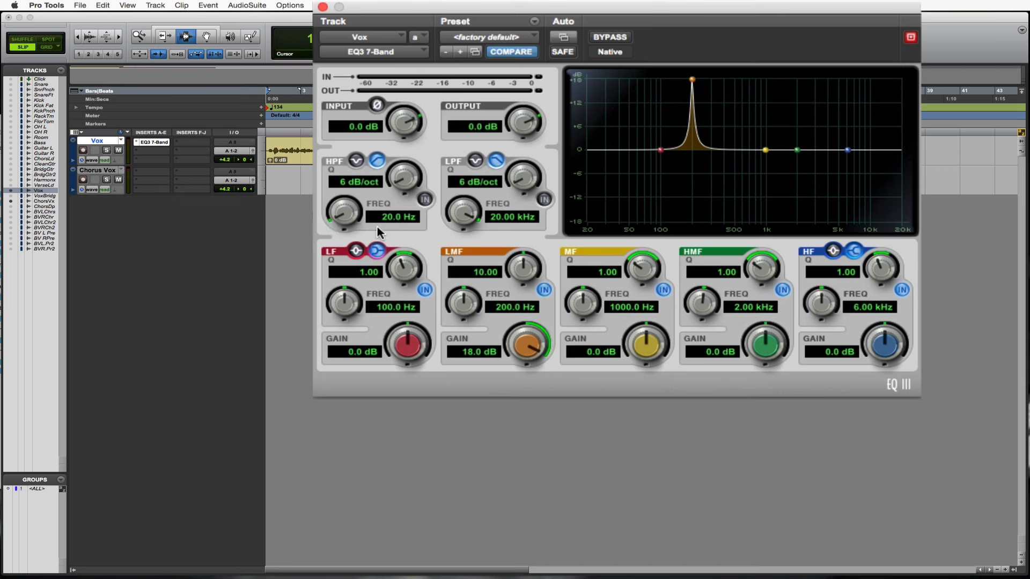
# Enable the high-pass filter with a 12 dB/oct slope and a cutoff of 162.8 Hz.
pyautogui.click(425, 200)
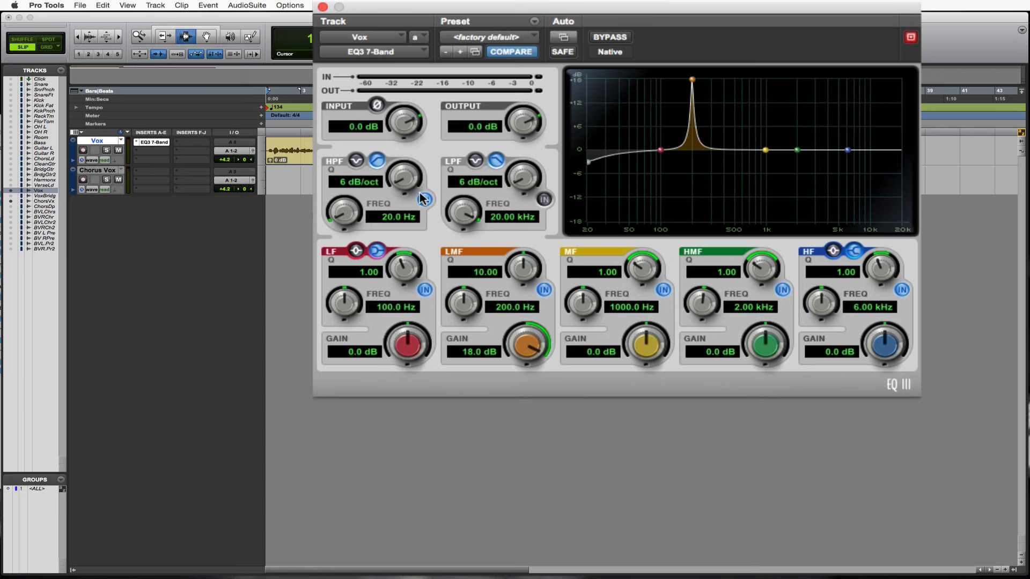
pyautogui.moveTo(405, 177); pyautogui.dragTo(404, 131)
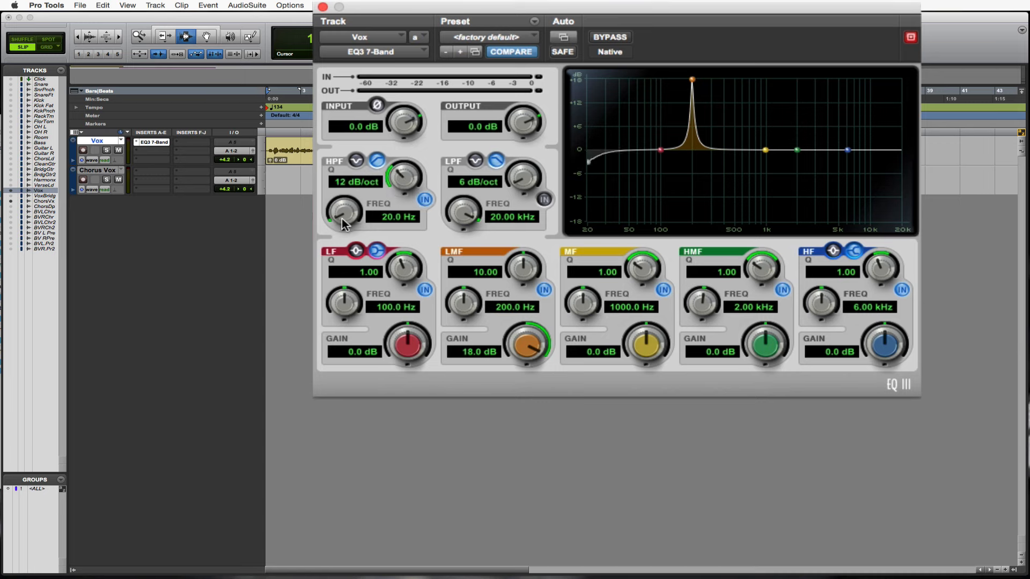
pyautogui.moveTo(343, 214); pyautogui.dragTo(345, 155)
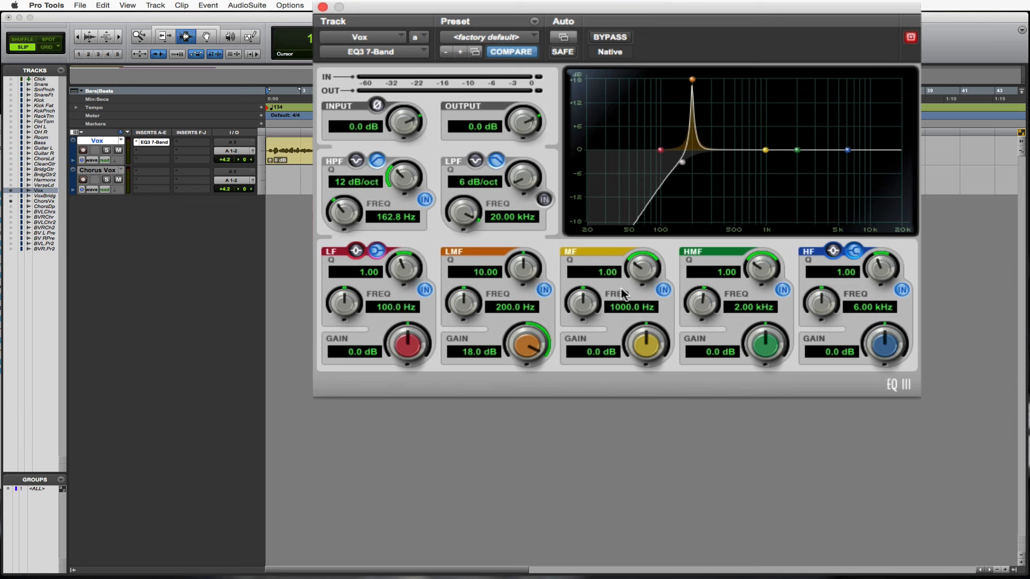
# Audition the high-passed vocal with the LMF band temporarily bypassed, and re-enable the band after stopping playback.
pyautogui.click(545, 290)
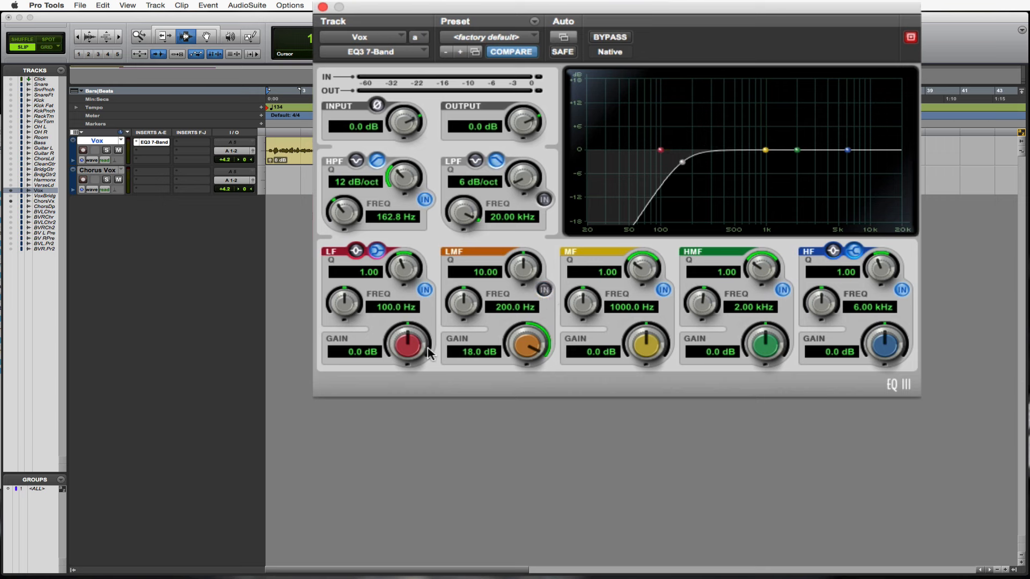
pyautogui.press('space')
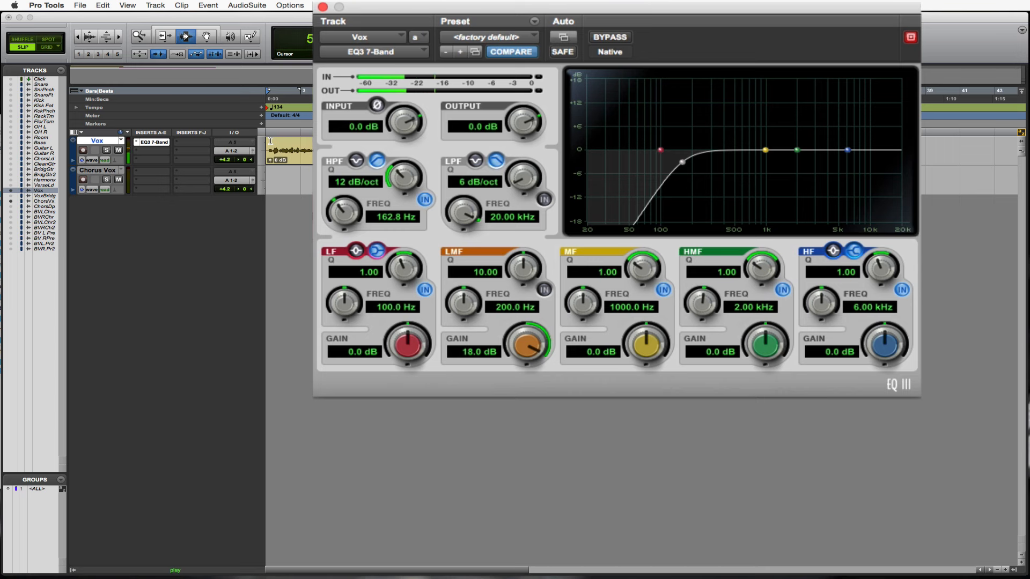
pyautogui.press('space')
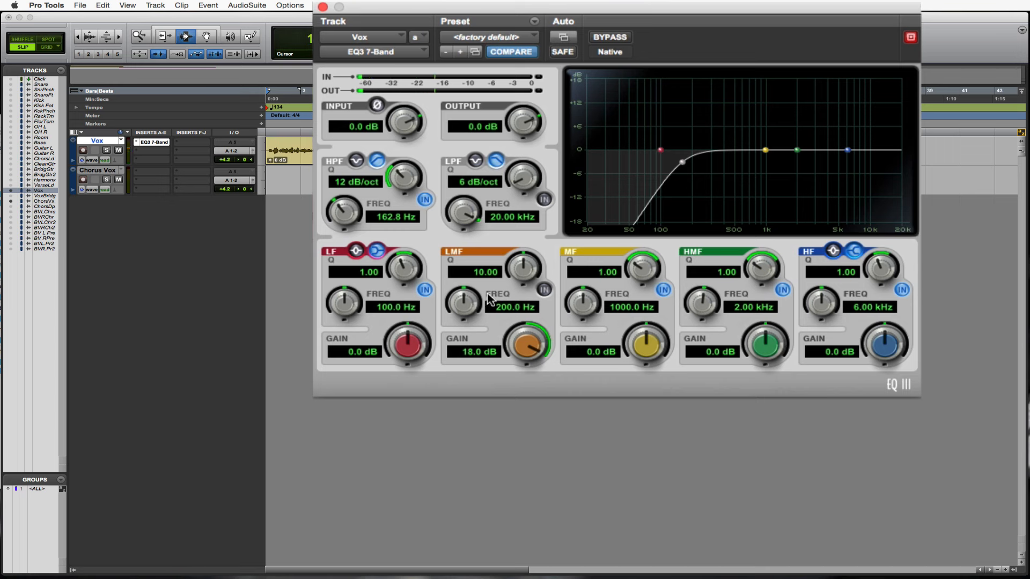
pyautogui.click(545, 291)
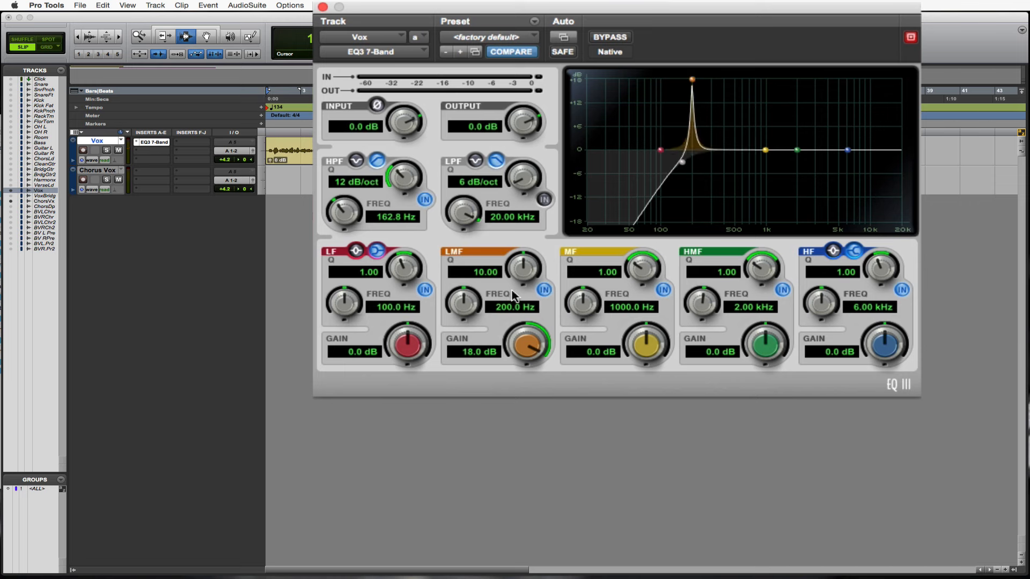
# Sweep the boosted LMF band during playback, settling on 326.8 Hz with a Q of 8.04.
pyautogui.press('space')
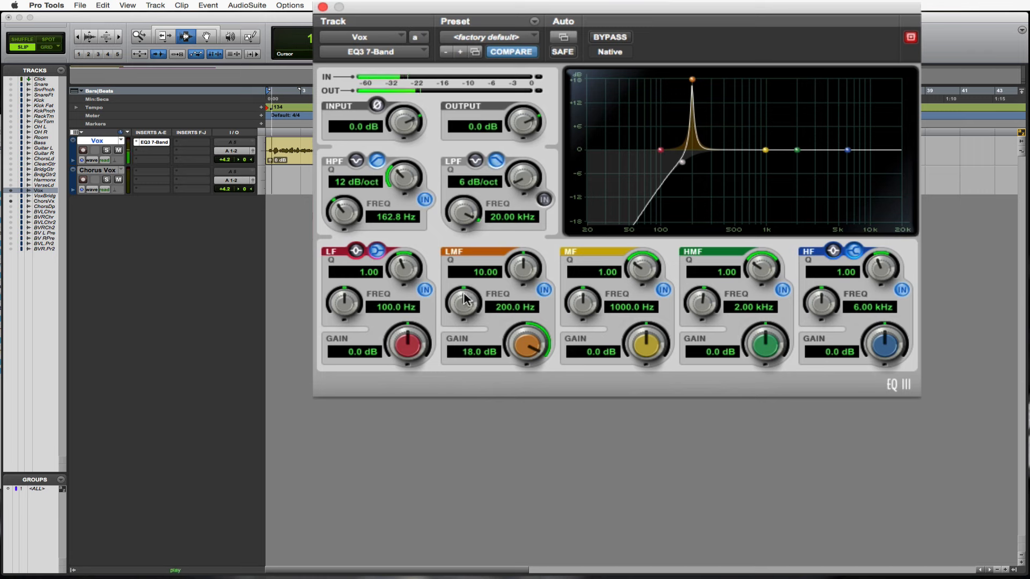
pyautogui.moveTo(464, 301)
pyautogui.mouseDown()
pyautogui.moveTo(465, 318)
pyautogui.moveTo(477, 298)
pyautogui.mouseUp()
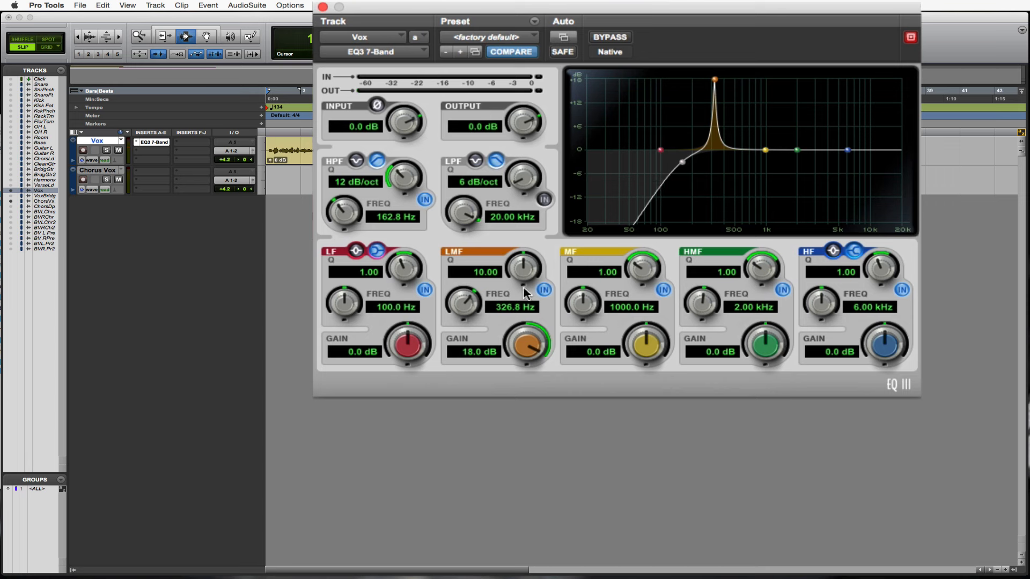
pyautogui.press('space')
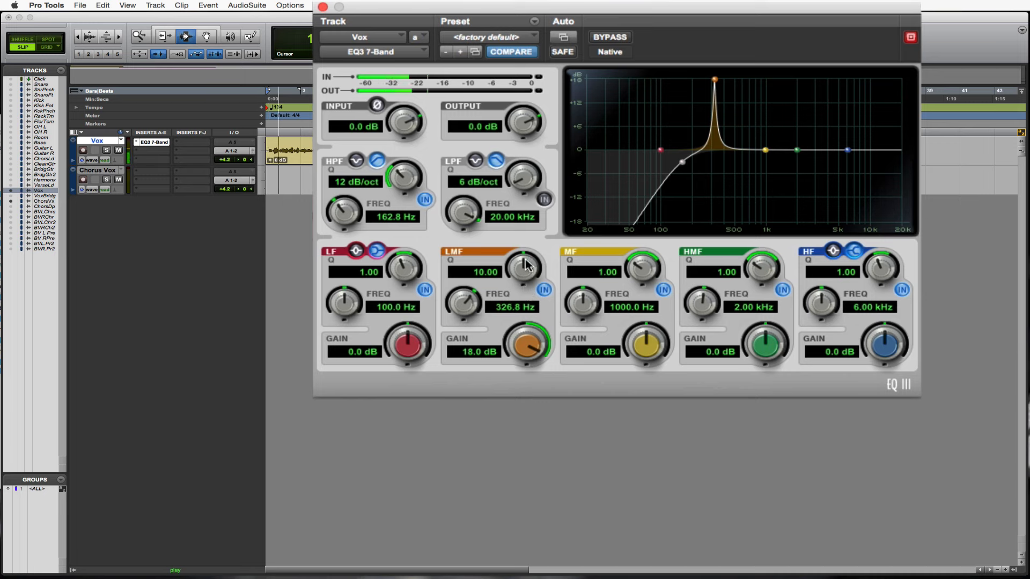
pyautogui.moveTo(526, 272)
pyautogui.mouseDown()
pyautogui.moveTo(528, 300)
pyautogui.moveTo(526, 291)
pyautogui.mouseUp()
pyautogui.press('space')
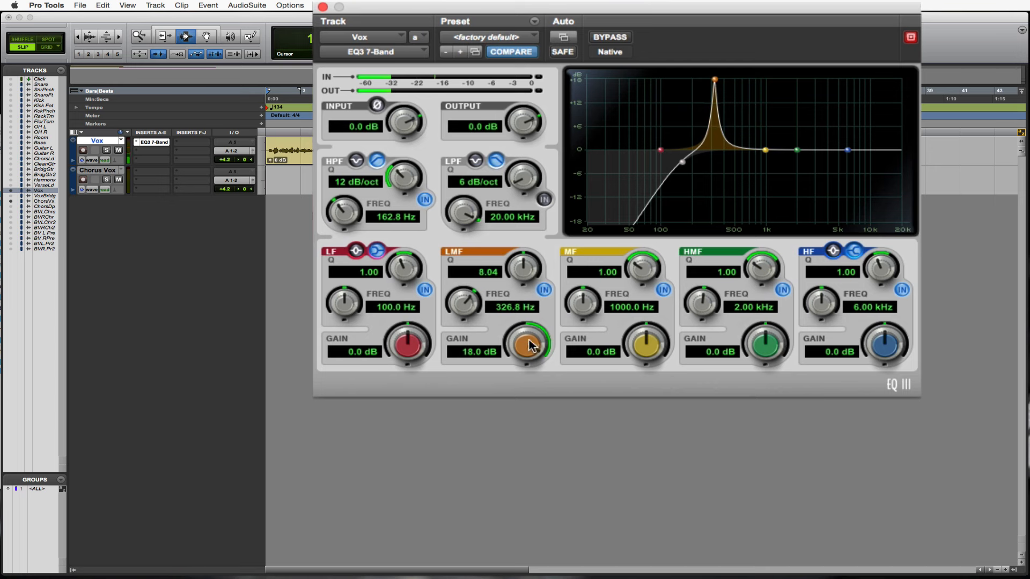
# Cut the LMF band's gain to -5.8 dB and audition the vocal with the cut.
pyautogui.moveTo(530, 337); pyautogui.dragTo(532, 436)
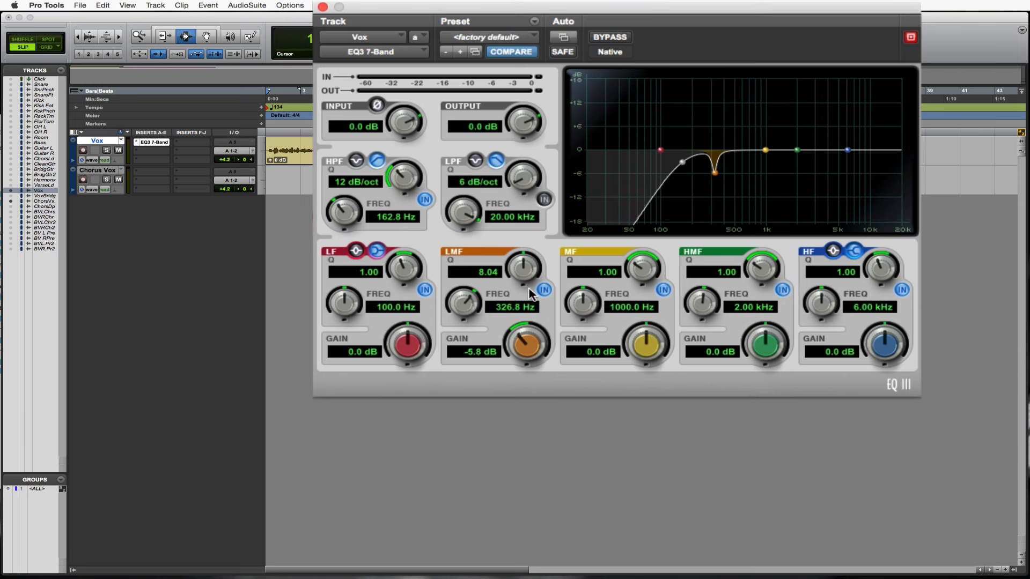
pyautogui.press('space')
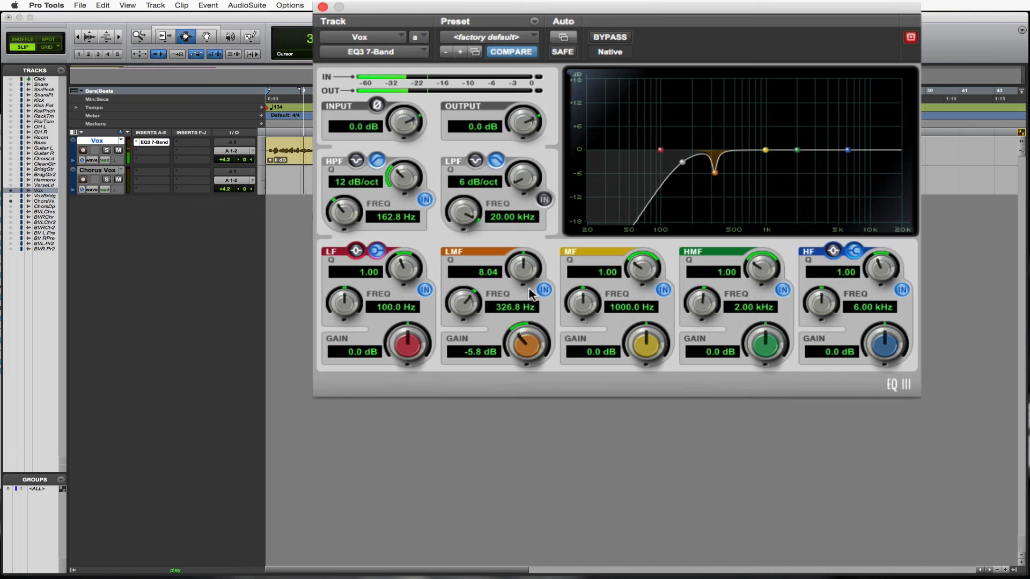
pyautogui.press('space')
# Set the MF band to a narrow boost with Q 10.00 and gain 18.0 dB.
pyautogui.moveTo(631, 263); pyautogui.dragTo(651, 212)
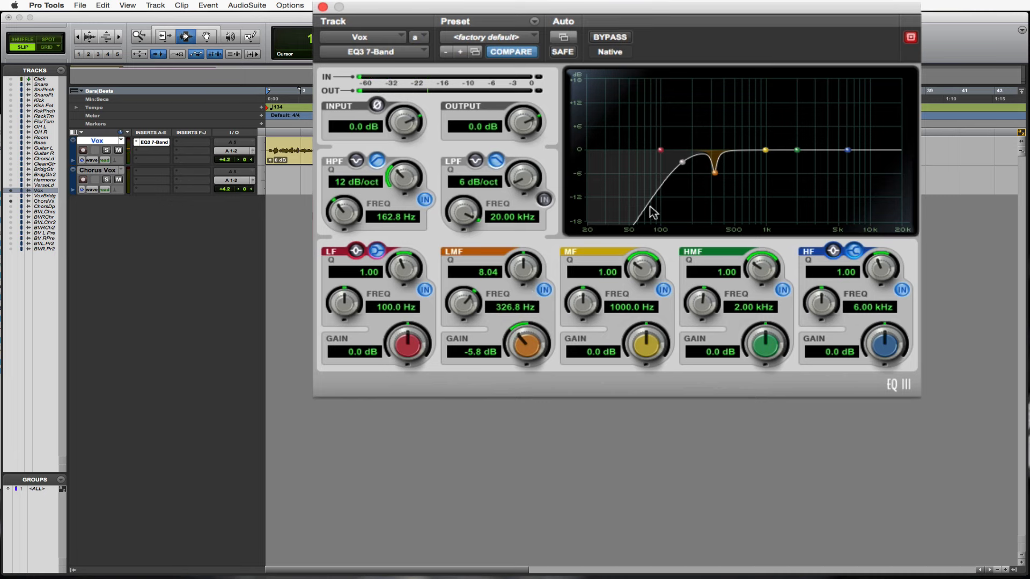
pyautogui.moveTo(648, 341); pyautogui.dragTo(649, 301)
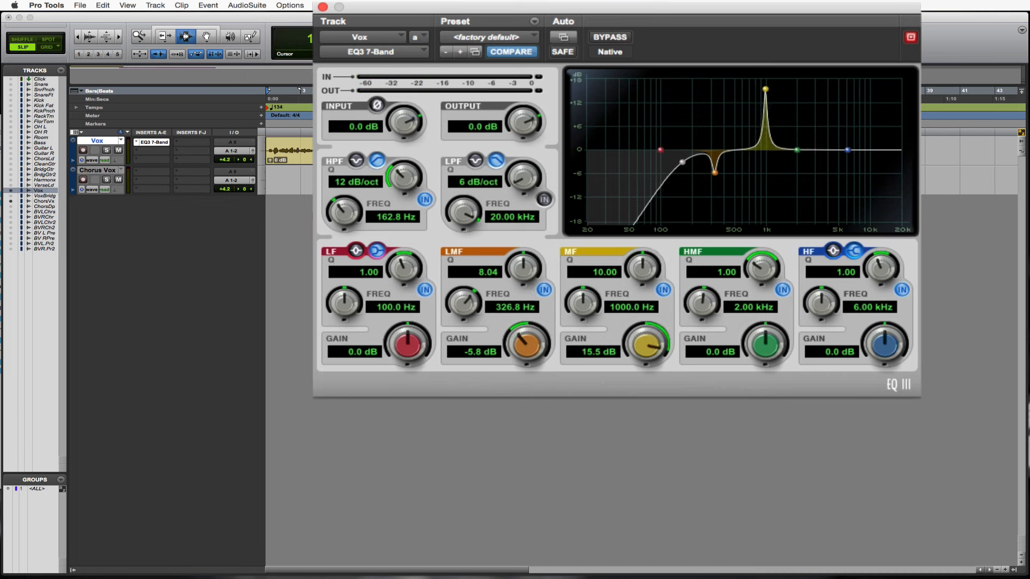
pyautogui.moveTo(646, 347); pyautogui.dragTo(649, 304)
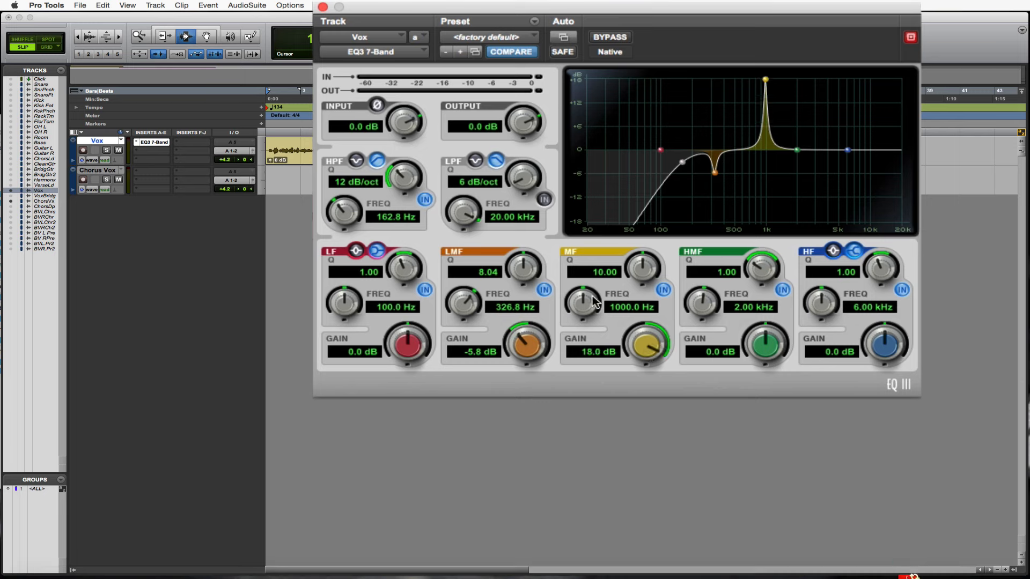
# Sweep the boosted MF band during playback, settling on 626.3 Hz with a Q of 7.76.
pyautogui.moveTo(579, 304)
pyautogui.mouseDown()
pyautogui.moveTo(570, 337)
pyautogui.moveTo(577, 293)
pyautogui.mouseUp()
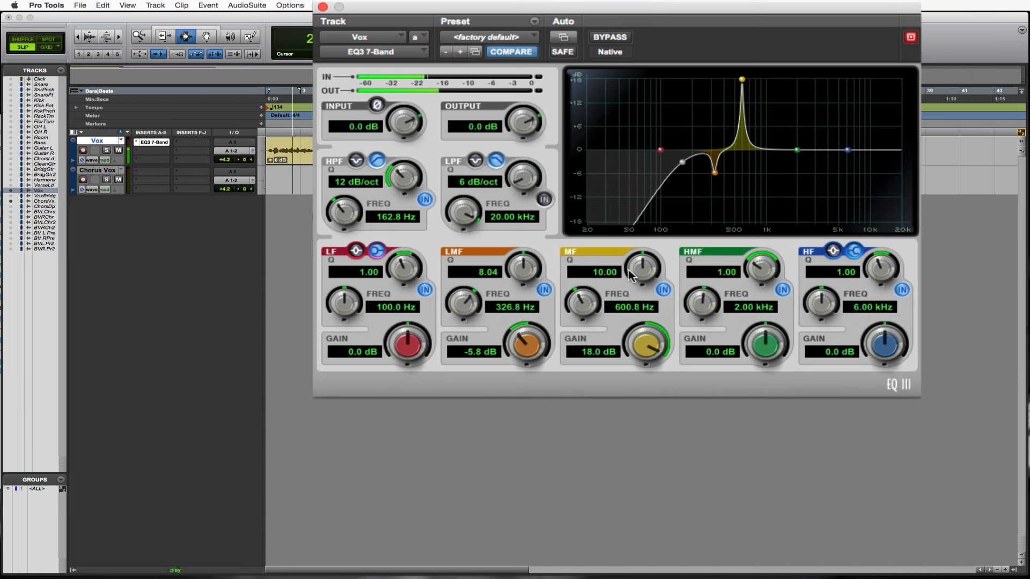
pyautogui.moveTo(642, 272); pyautogui.dragTo(637, 283)
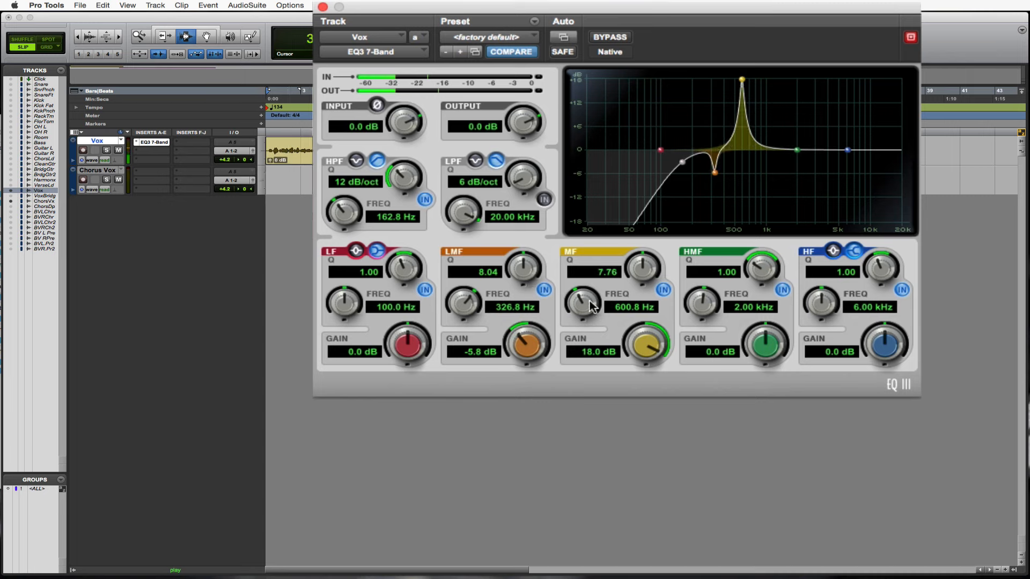
pyautogui.moveTo(585, 308); pyautogui.dragTo(587, 309)
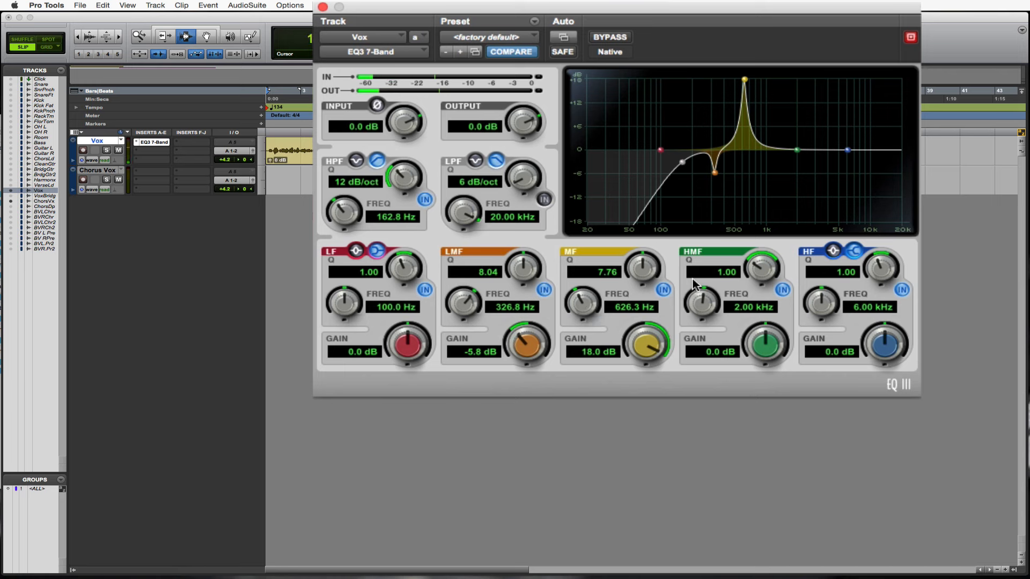
# Narrow the MF band to Q 10.00 and cut its gain to -2.0 dB.
pyautogui.moveTo(654, 269); pyautogui.dragTo(639, 220)
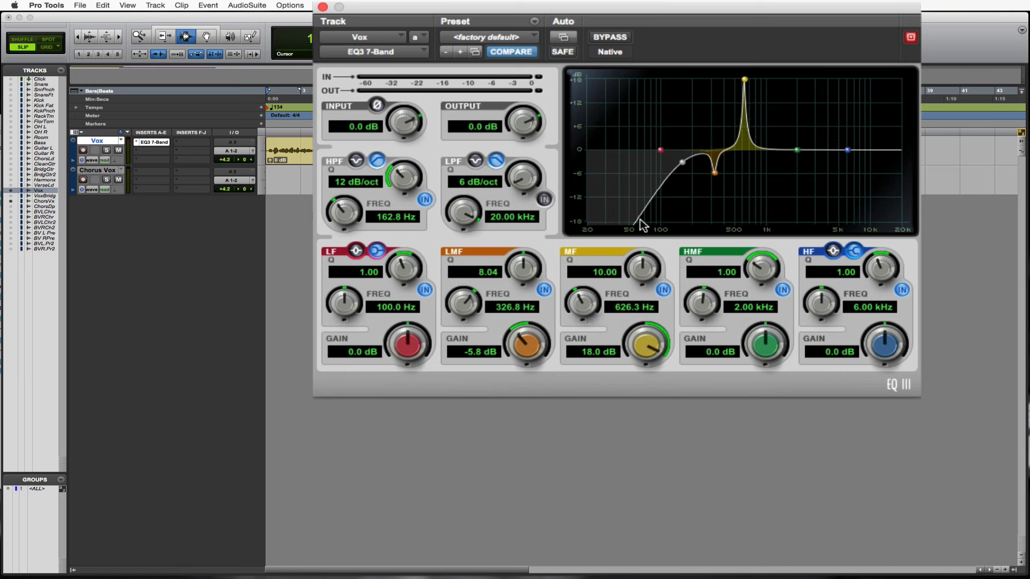
pyautogui.moveTo(651, 336); pyautogui.dragTo(635, 392)
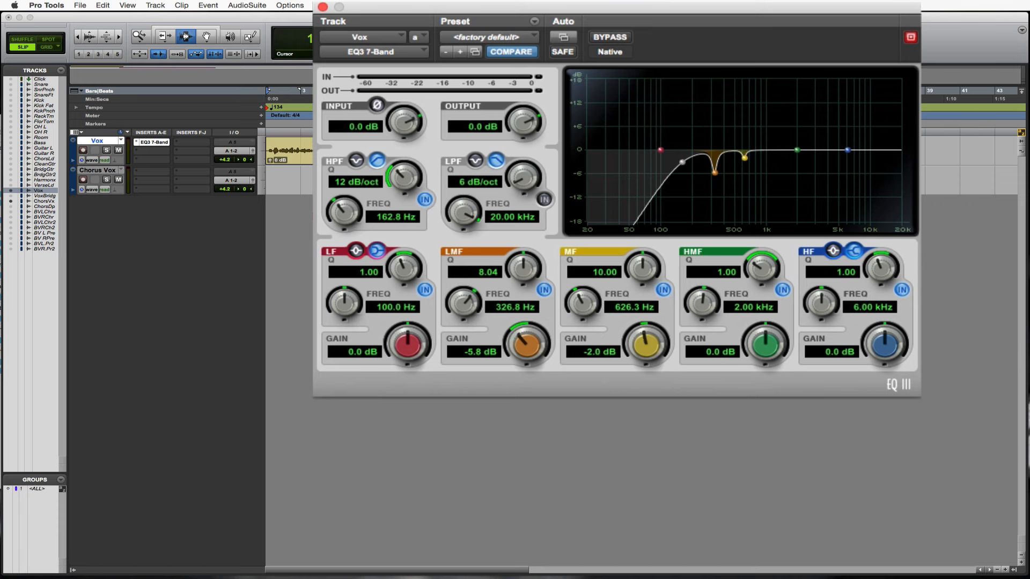
# Set the HMF band to a narrow boost with Q 10.00 and gain 18.0 dB.
pyautogui.moveTo(776, 273); pyautogui.dragTo(797, 59)
pyautogui.moveTo(777, 332); pyautogui.dragTo(809, 16)
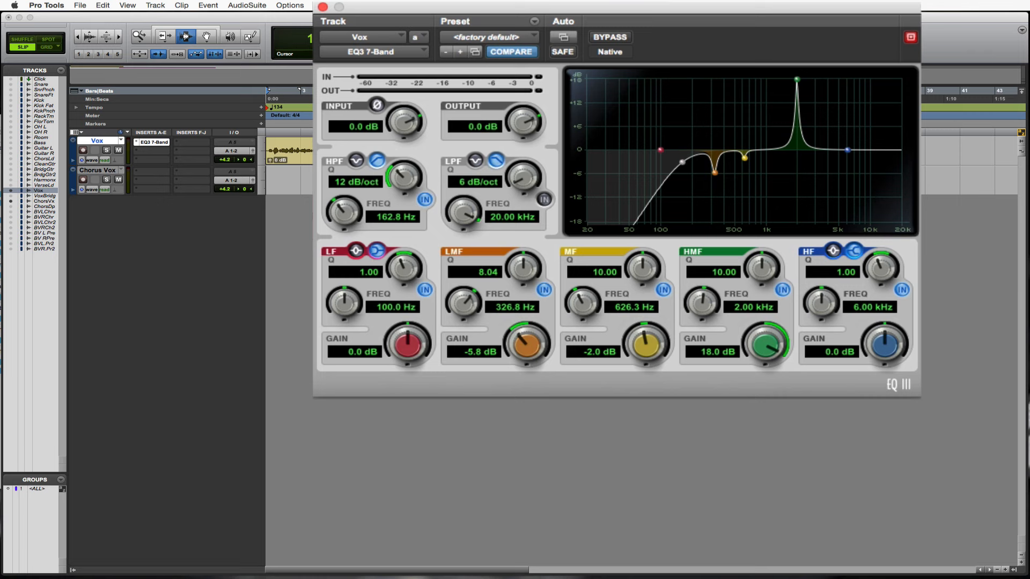
# Sweep the boosted HMF band's frequency during playback and settle on 1.87 kHz.
pyautogui.moveTo(704, 304)
pyautogui.mouseDown()
pyautogui.moveTo(692, 334)
pyautogui.moveTo(697, 293)
pyautogui.mouseUp()
pyautogui.press('space')
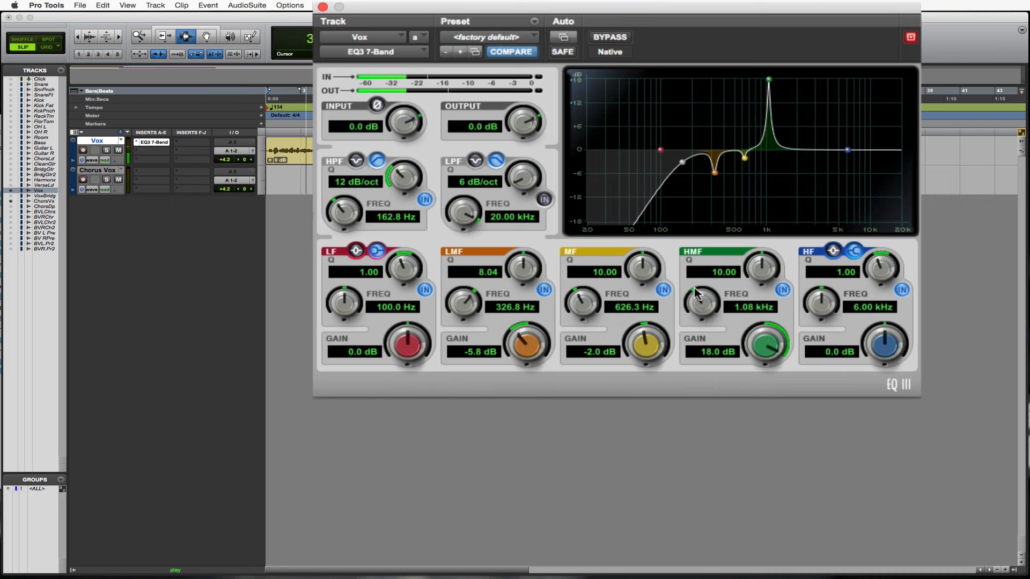
pyautogui.moveTo(694, 288); pyautogui.dragTo(686, 267)
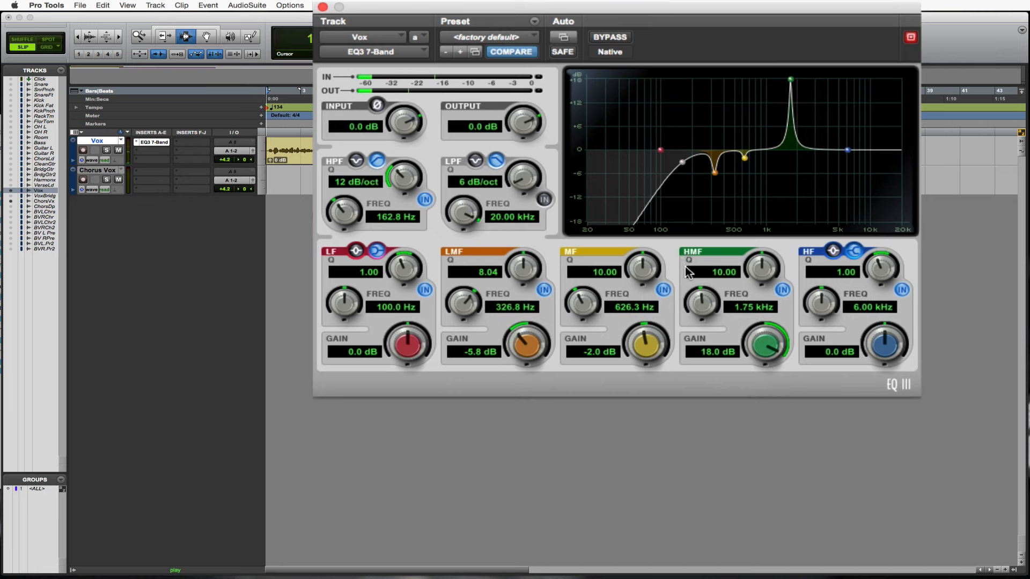
pyautogui.moveTo(693, 297); pyautogui.dragTo(694, 292)
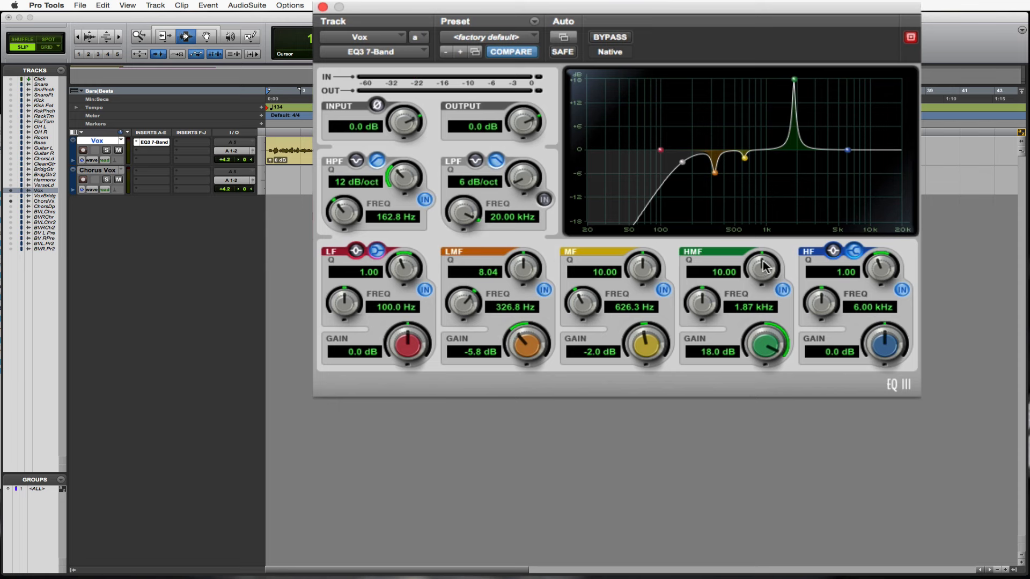
# Widen the HMF band to Q 7.94 and check its 1.87 kHz frequency during playback.
pyautogui.moveTo(762, 267)
pyautogui.mouseDown()
pyautogui.moveTo(766, 300)
pyautogui.moveTo(765, 274)
pyautogui.mouseUp()
pyautogui.press('space')
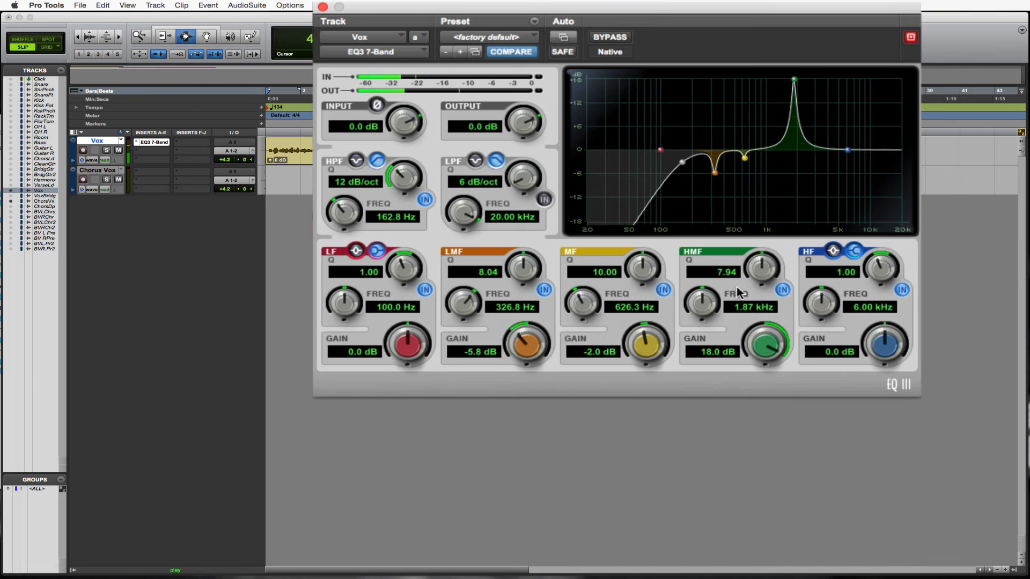
pyautogui.moveTo(702, 307); pyautogui.dragTo(701, 308)
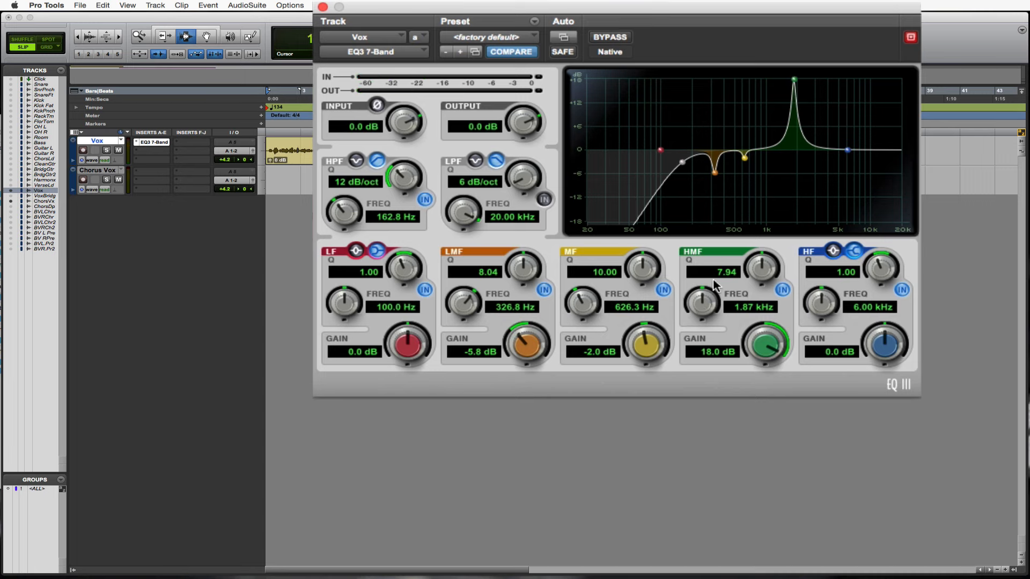
# Cut the HMF band's gain to -5.0 dB and audition the vocal.
pyautogui.moveTo(769, 345); pyautogui.dragTo(769, 410)
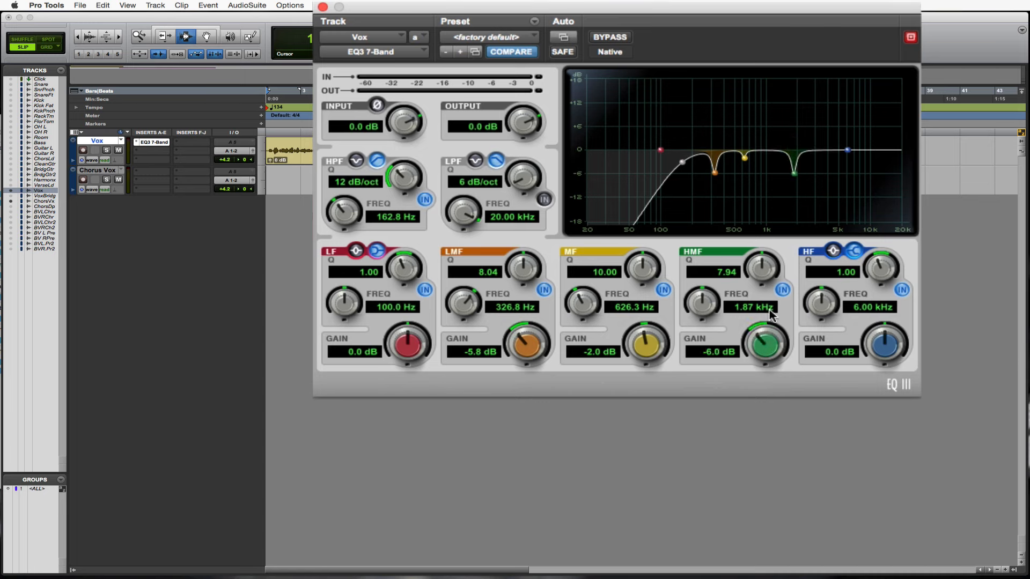
pyautogui.scroll(1, 764, 333)
pyautogui.scroll(4, 764, 322)
pyautogui.scroll(1, 764, 320)
pyautogui.press('space')
# Boost the HF band's gain to 5.0 dB and switch the band from shelf to peak.
pyautogui.moveTo(886, 351); pyautogui.dragTo(881, 319)
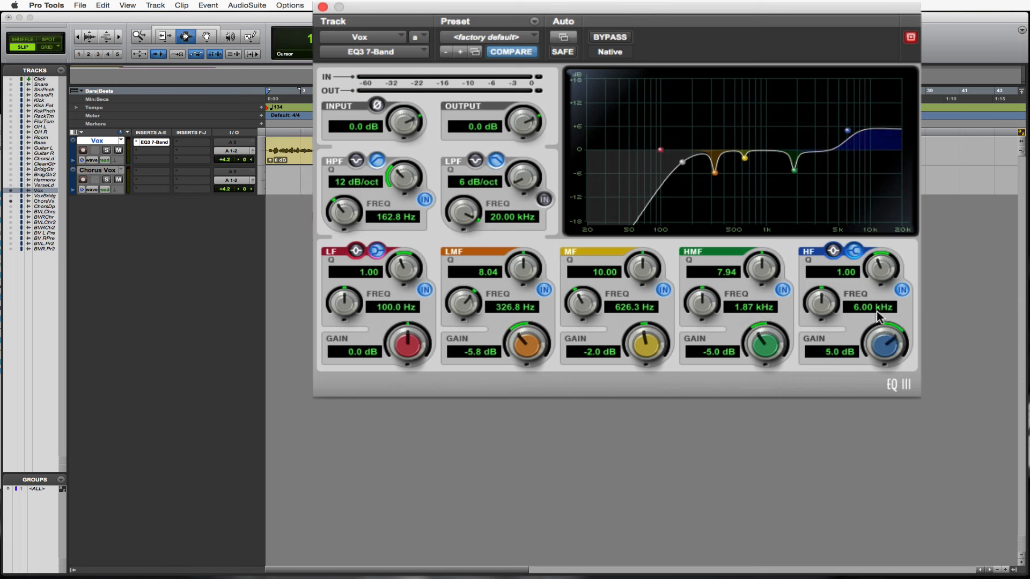
pyautogui.click(832, 252)
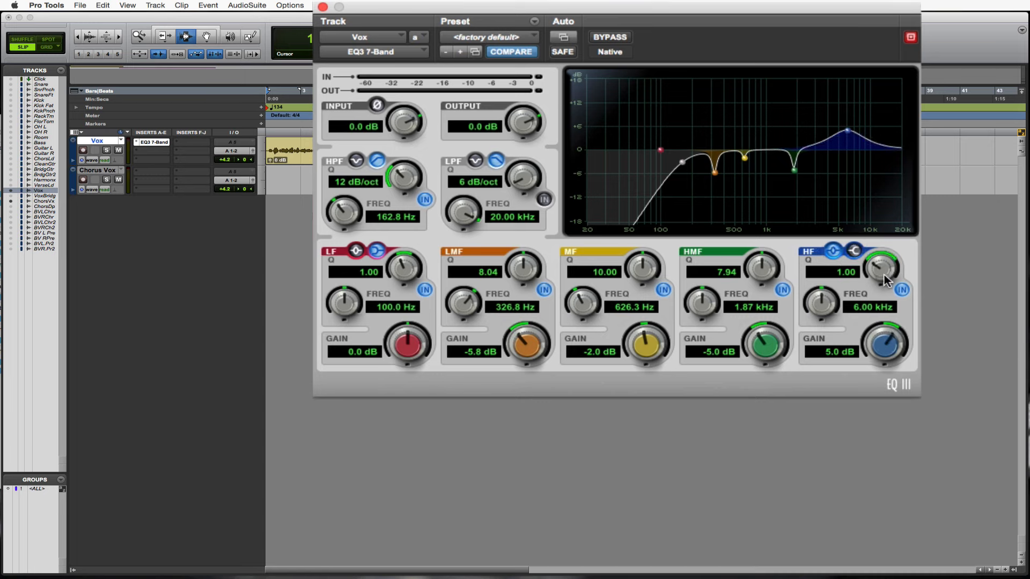
# Narrow the HF band to Q 10.00, boost it to 18.0 dB and sweep its frequency down to 2.29 kHz during playback.
pyautogui.moveTo(884, 275); pyautogui.dragTo(892, 122)
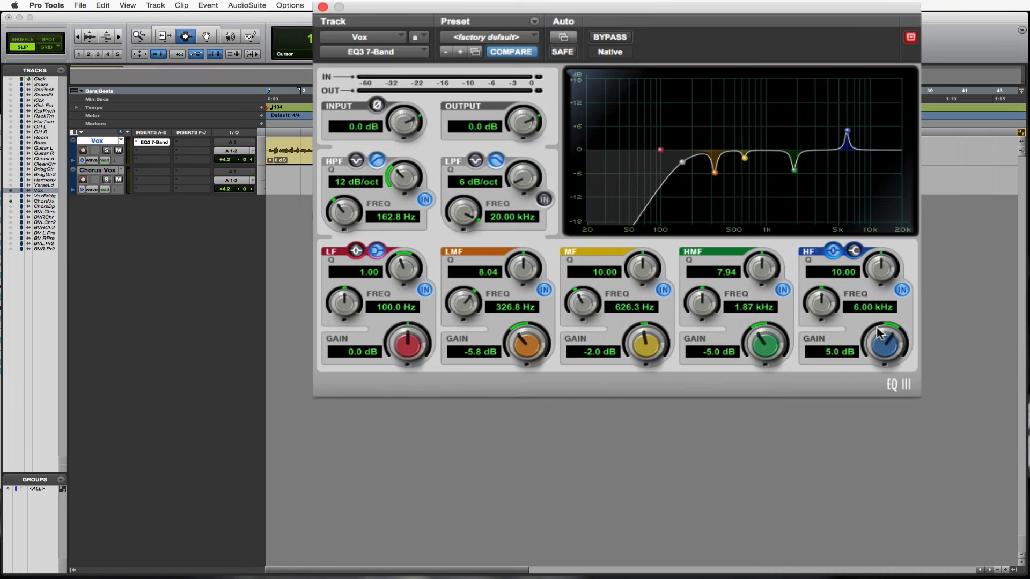
pyautogui.moveTo(878, 334); pyautogui.dragTo(879, 289)
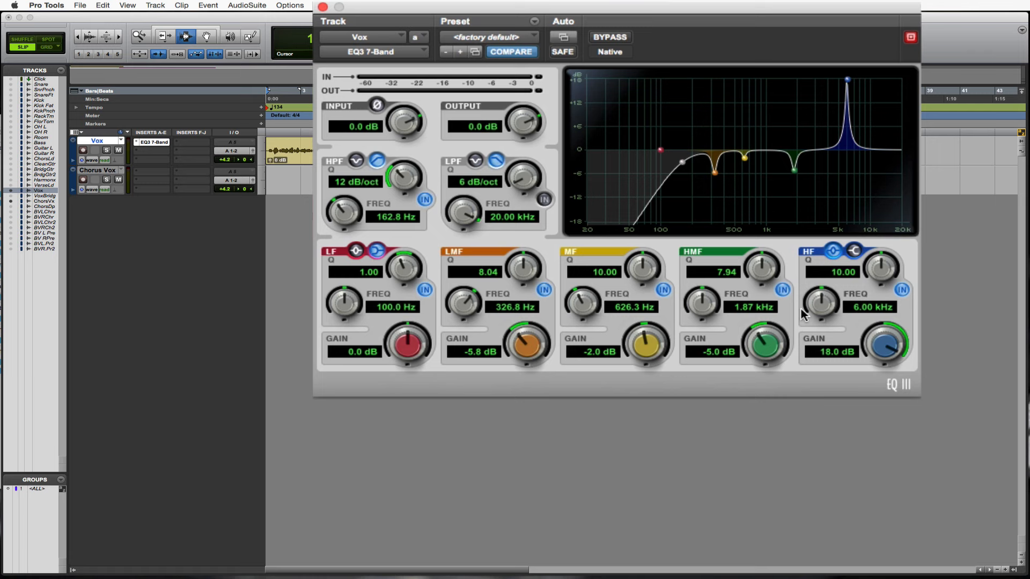
pyautogui.moveTo(820, 303); pyautogui.dragTo(809, 346)
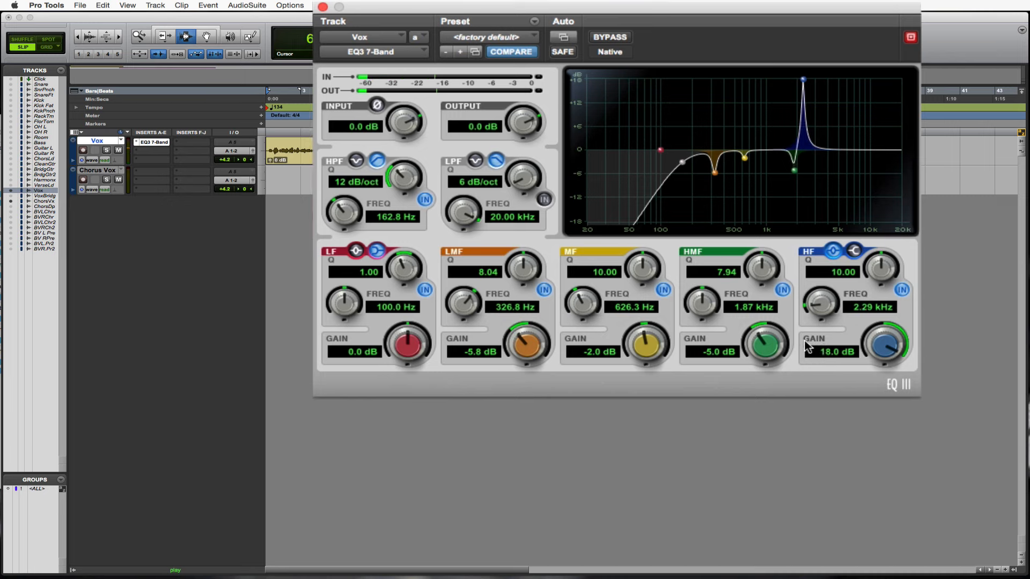
# Switch off the HF band and change the LF band from shelf to peak.
pyautogui.click(902, 290)
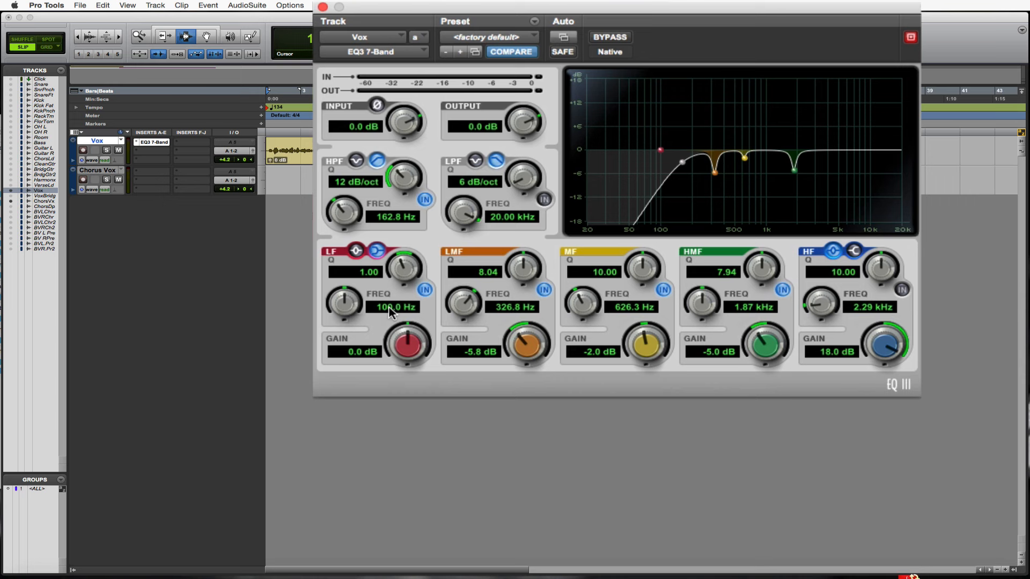
pyautogui.click(355, 252)
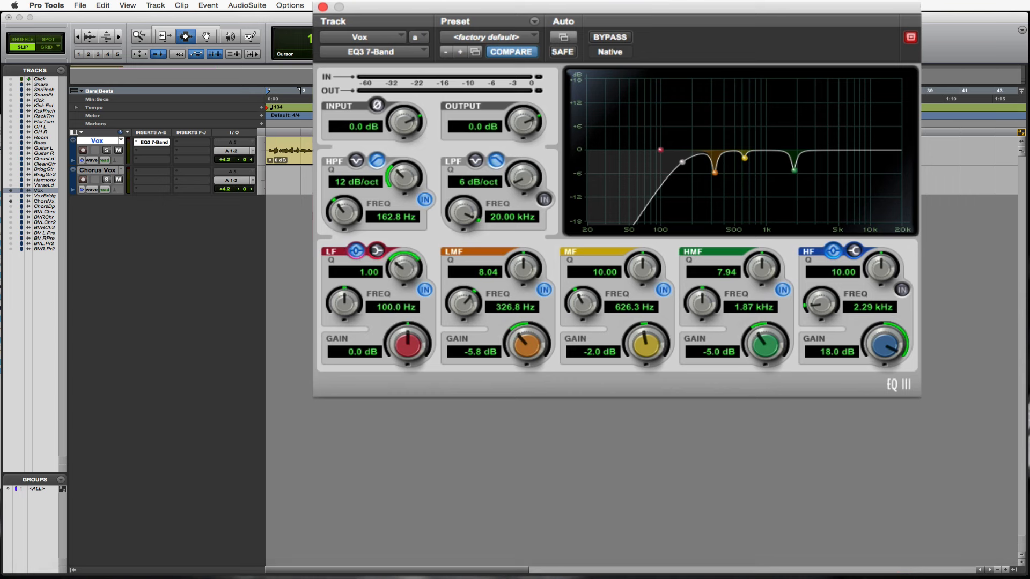
pyautogui.click(141, 153)
pyautogui.moveTo(150, 170)
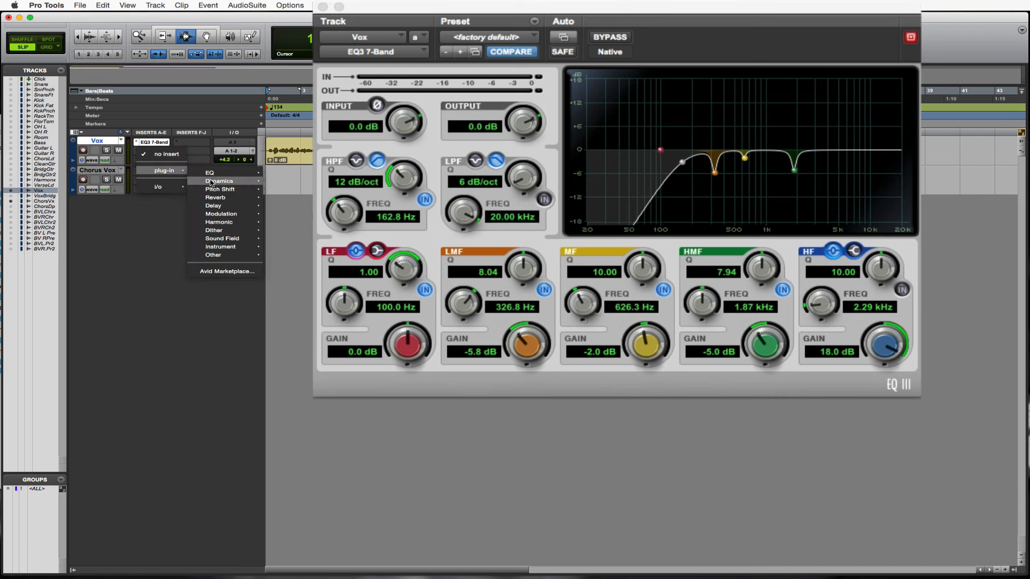
pyautogui.moveTo(219, 176)
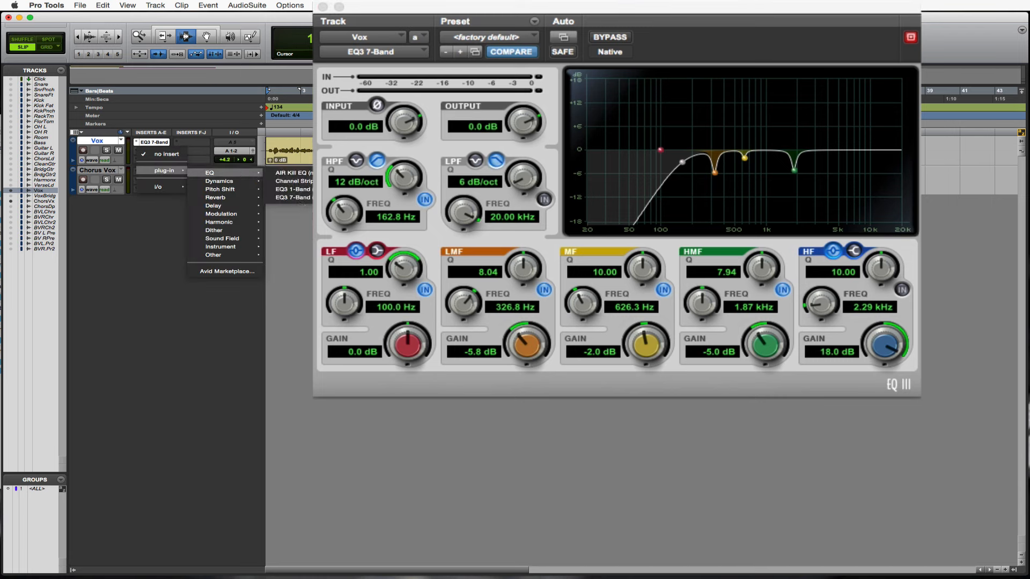
pyautogui.click(265, 217)
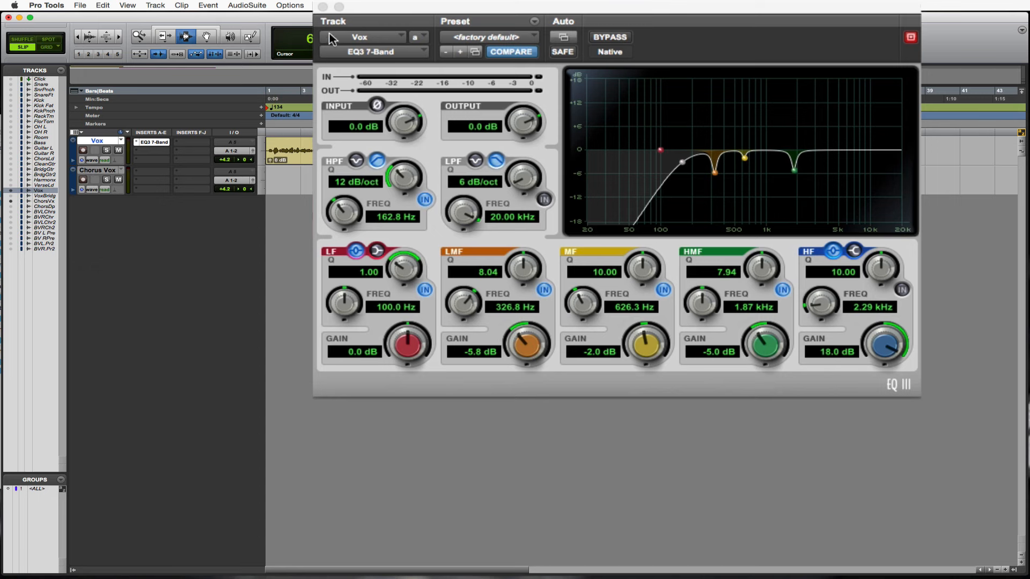
# Close the Vox track's EQ window and insert EQ3 7-Band (mono) on the Chorus Vox track.
pyautogui.click(323, 6)
pyautogui.click(138, 175)
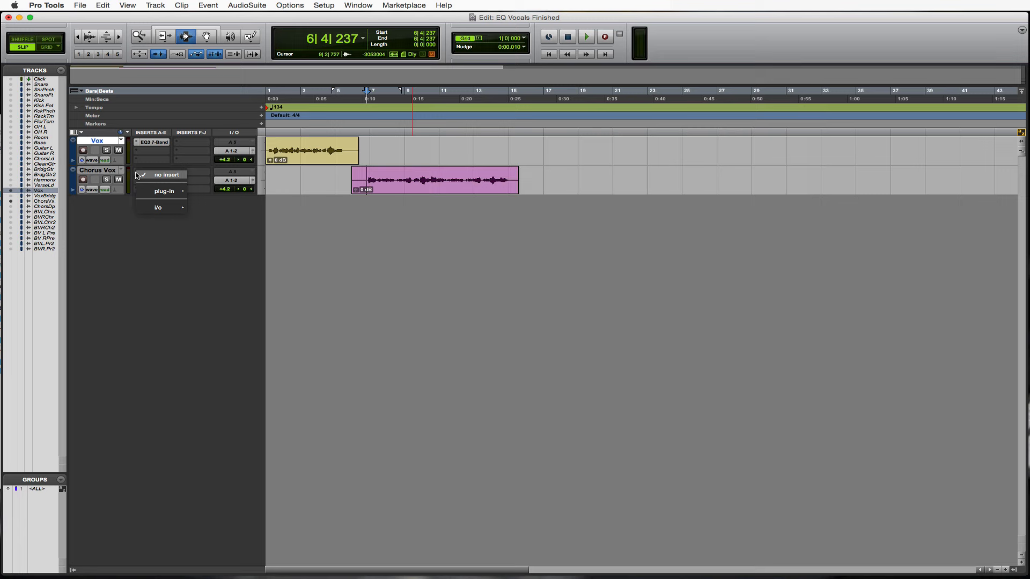
pyautogui.moveTo(166, 190)
pyautogui.moveTo(217, 194)
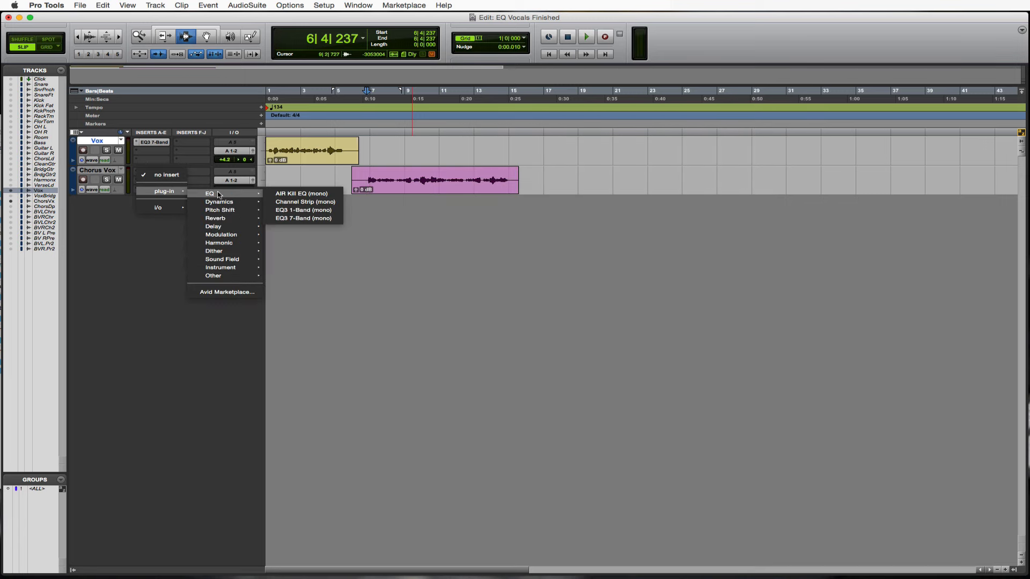
pyautogui.click(320, 219)
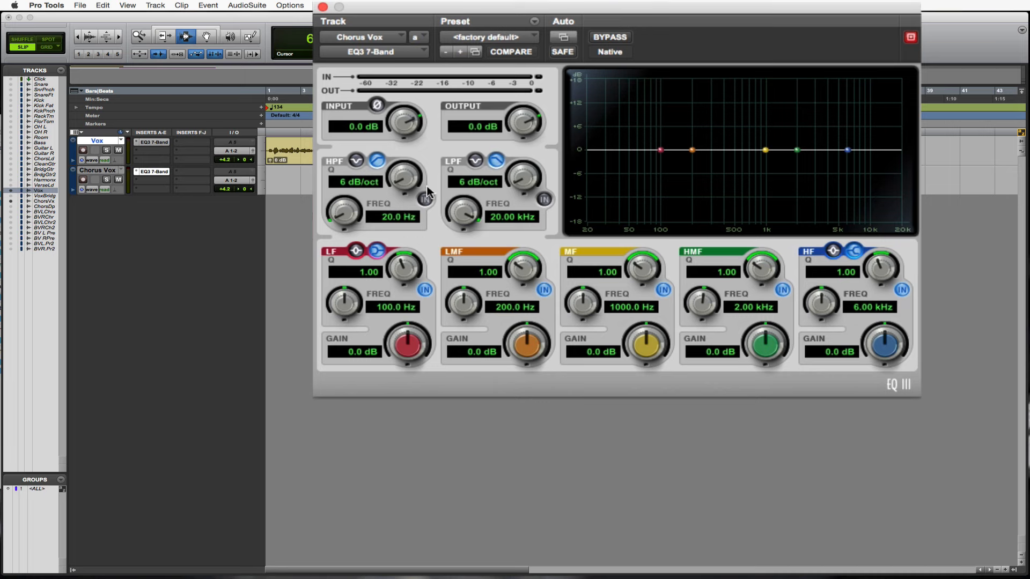
# Enable the high-pass filter on Chorus Vox with a 12 dB/oct slope at 162.8 Hz.
pyautogui.click(425, 200)
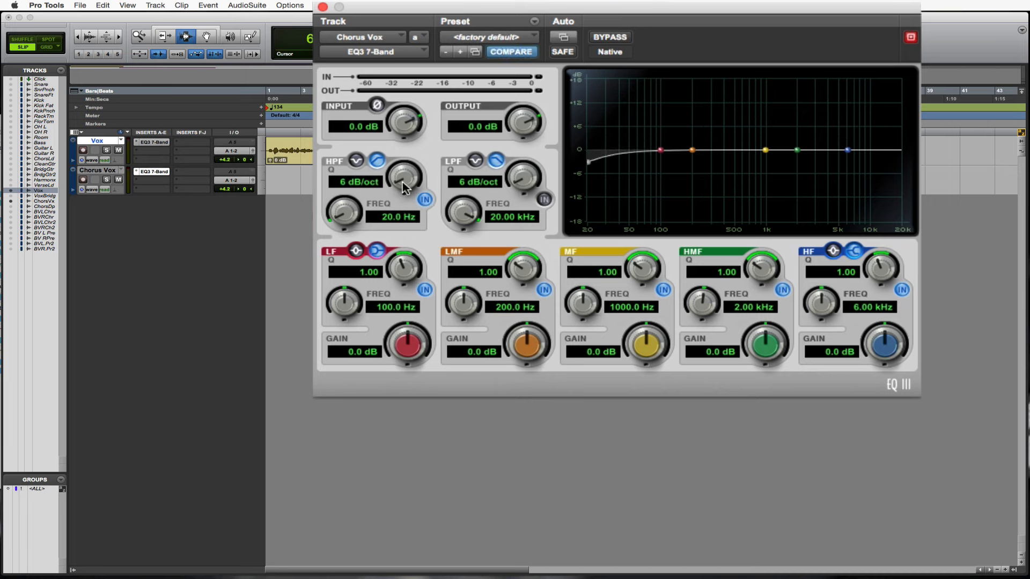
pyautogui.moveTo(402, 182); pyautogui.dragTo(395, 137)
pyautogui.moveTo(354, 216); pyautogui.dragTo(351, 159)
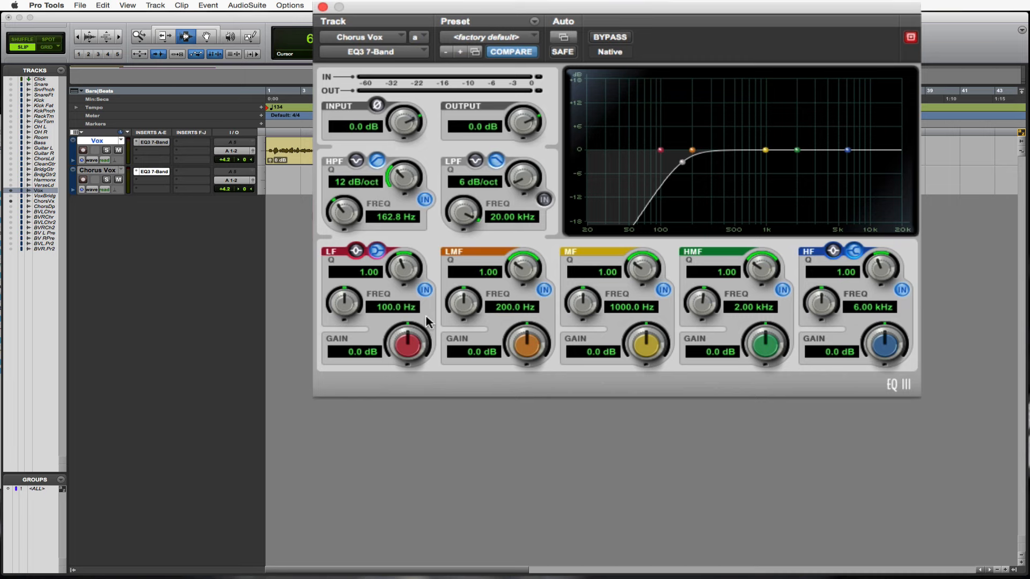
# Boost the LMF band to 18.0 dB at Q 10.00 and sweep its frequency to 345.7 Hz during playback.
pyautogui.moveTo(536, 276); pyautogui.dragTo(577, 6)
pyautogui.moveTo(532, 346); pyautogui.dragTo(531, 95)
pyautogui.press('space')
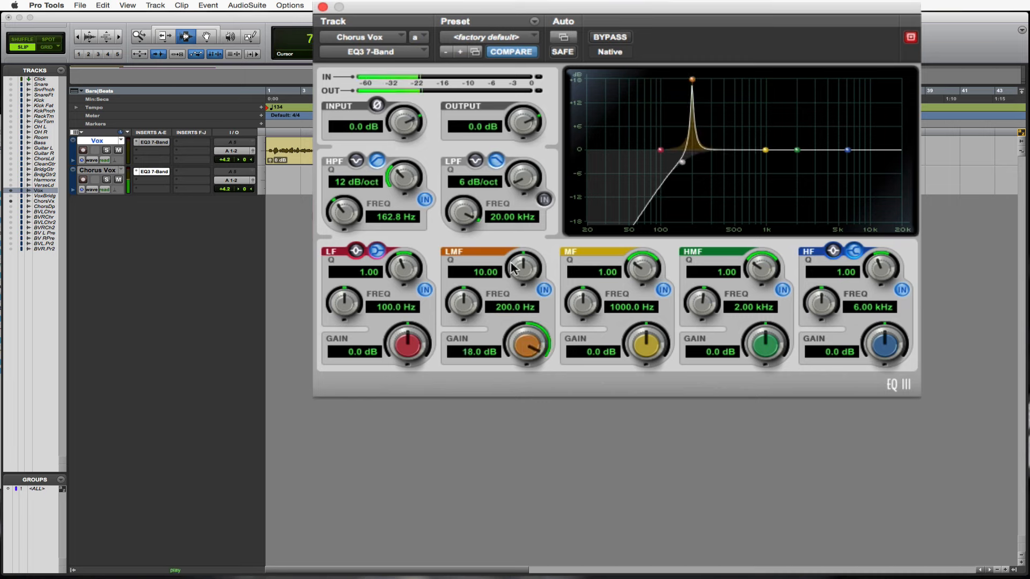
pyautogui.moveTo(463, 305); pyautogui.dragTo(461, 275)
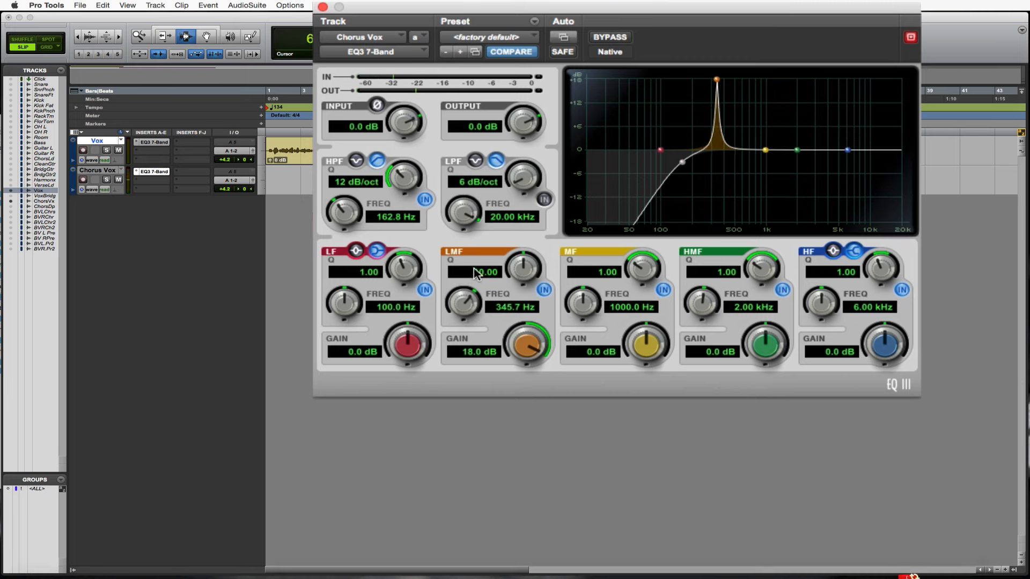
pyautogui.press('space')
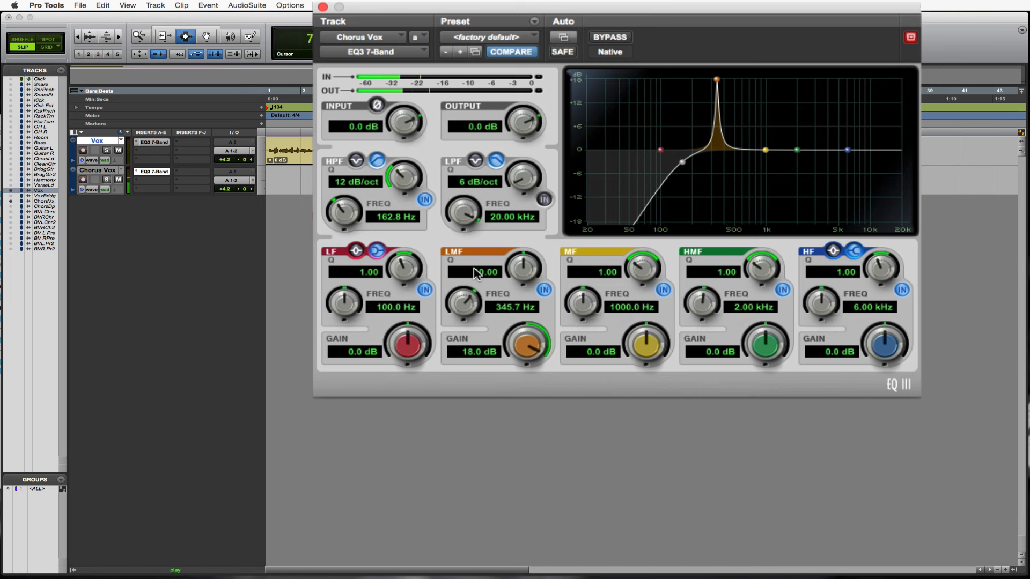
pyautogui.press('space')
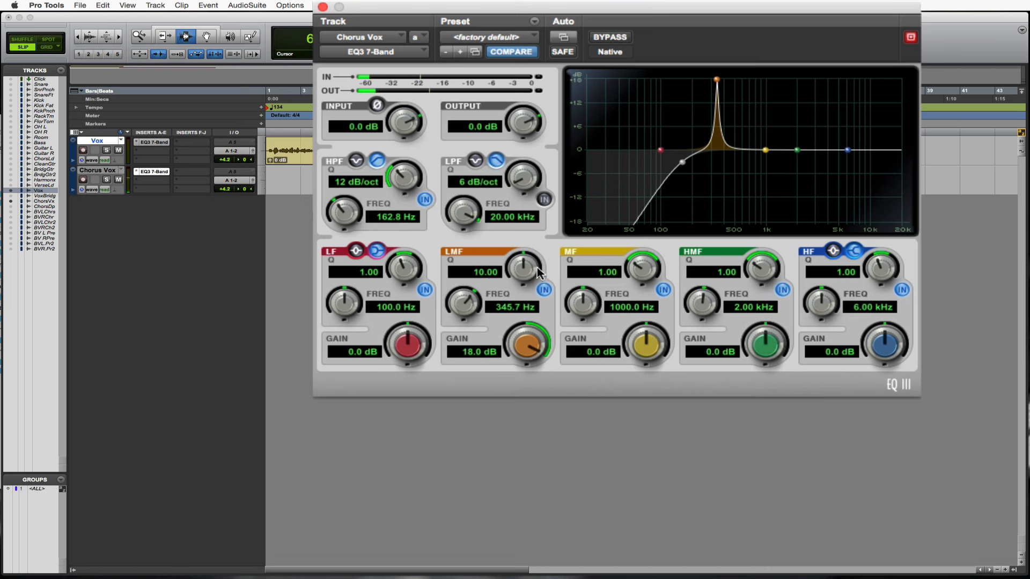
# Widen the LMF band to Q 8.04, cut its gain to -3.3 dB and audition the chorus vocal.
pyautogui.moveTo(523, 267); pyautogui.dragTo(529, 295)
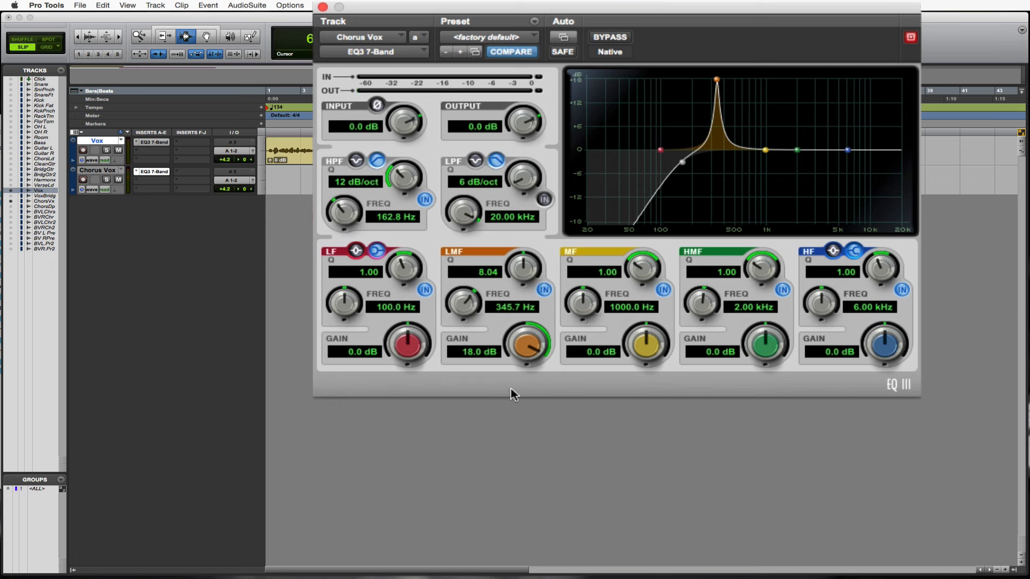
pyautogui.moveTo(530, 348); pyautogui.dragTo(529, 469)
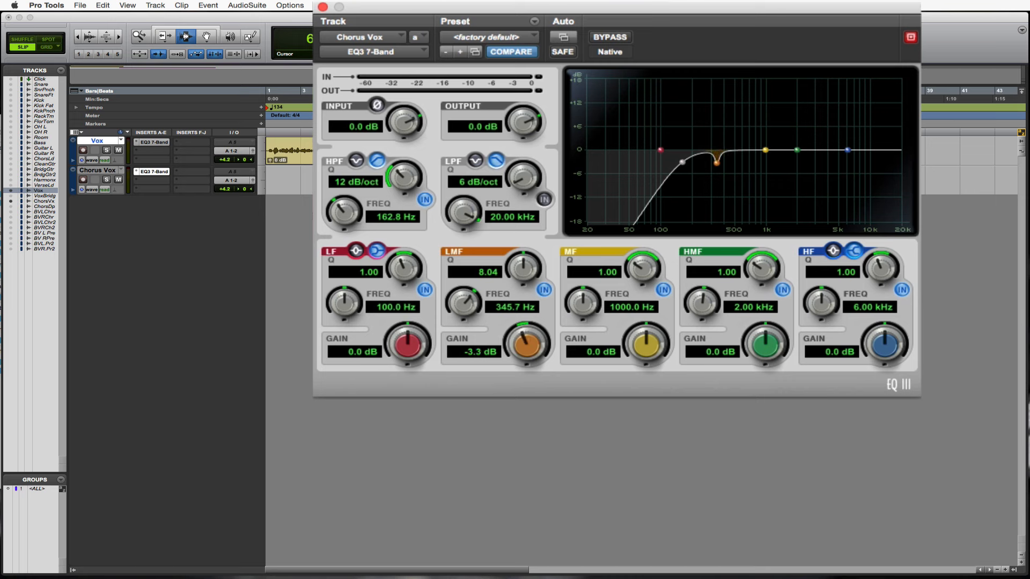
pyautogui.press('space')
# Boost the MF band to 18.0 dB at Q 10.00 and sweep its frequency to 483.0 Hz during playback.
pyautogui.moveTo(642, 267); pyautogui.dragTo(724, 25)
pyautogui.moveTo(647, 349); pyautogui.dragTo(648, 311)
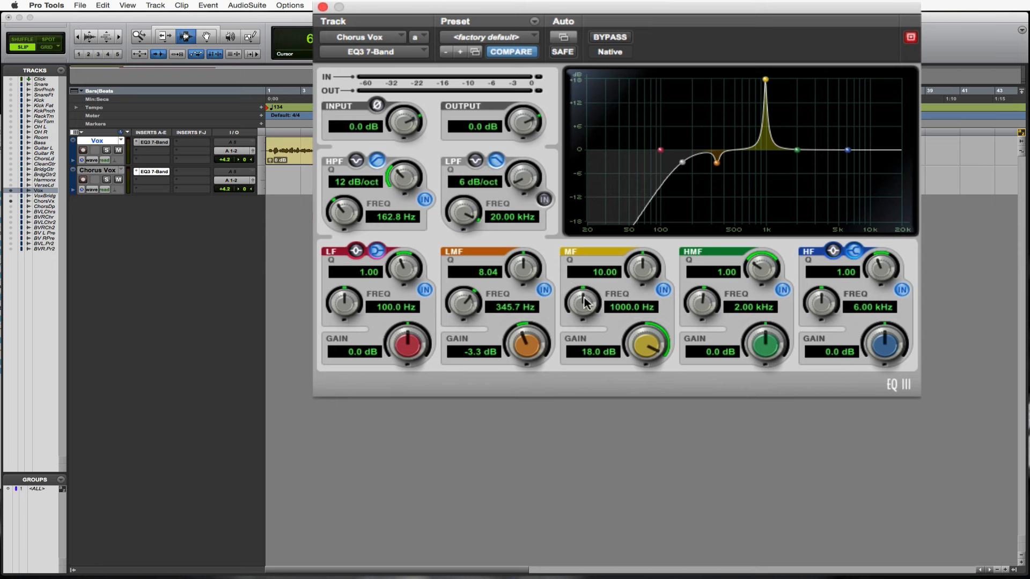
pyautogui.moveTo(588, 304); pyautogui.dragTo(570, 349)
pyautogui.press('space')
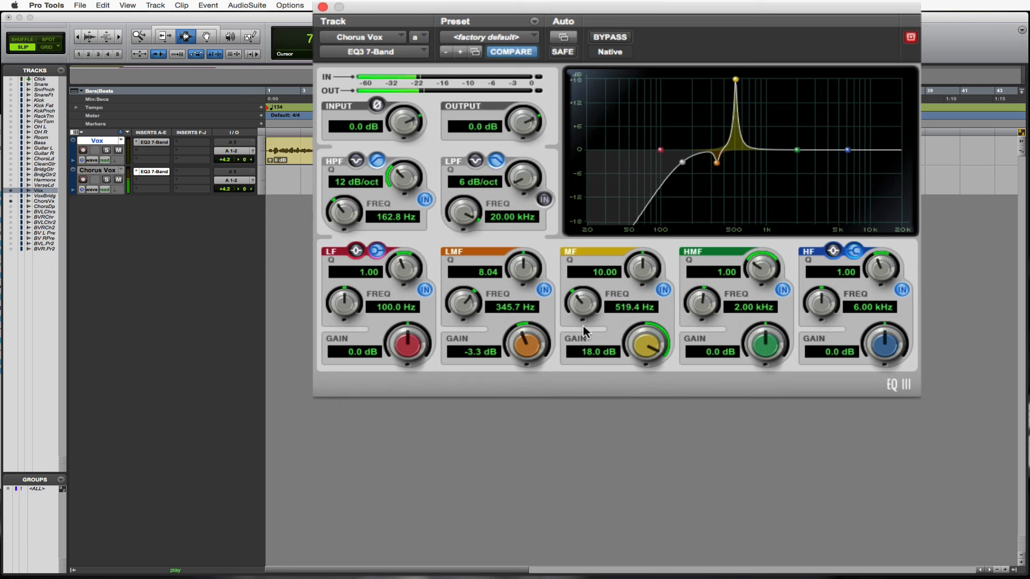
pyautogui.moveTo(582, 301); pyautogui.dragTo(562, 278)
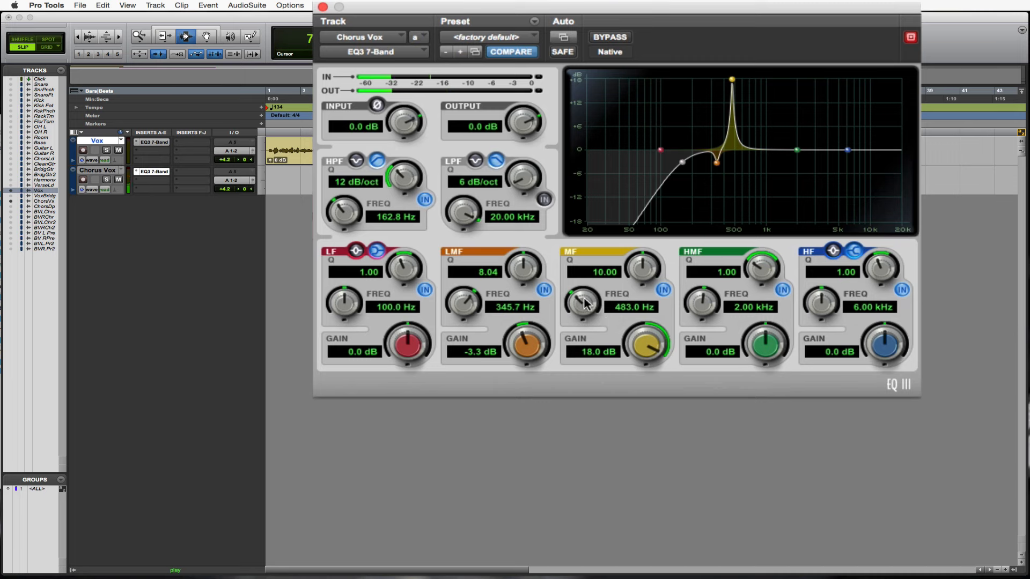
# Widen the MF band to Q 8.71 and cut its gain to -3.1 dB.
pyautogui.moveTo(648, 279); pyautogui.dragTo(647, 287)
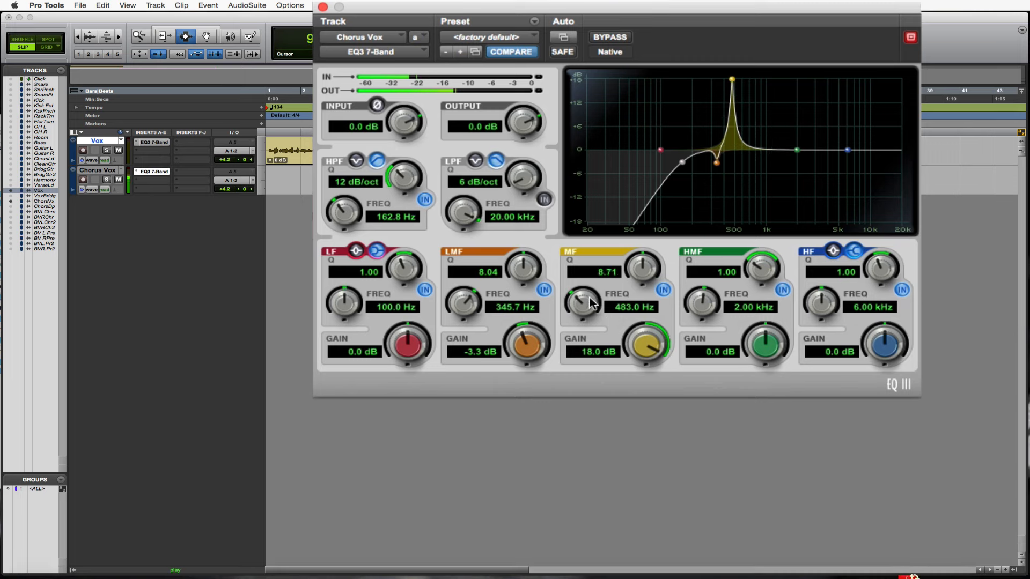
pyautogui.moveTo(654, 337); pyautogui.dragTo(648, 424)
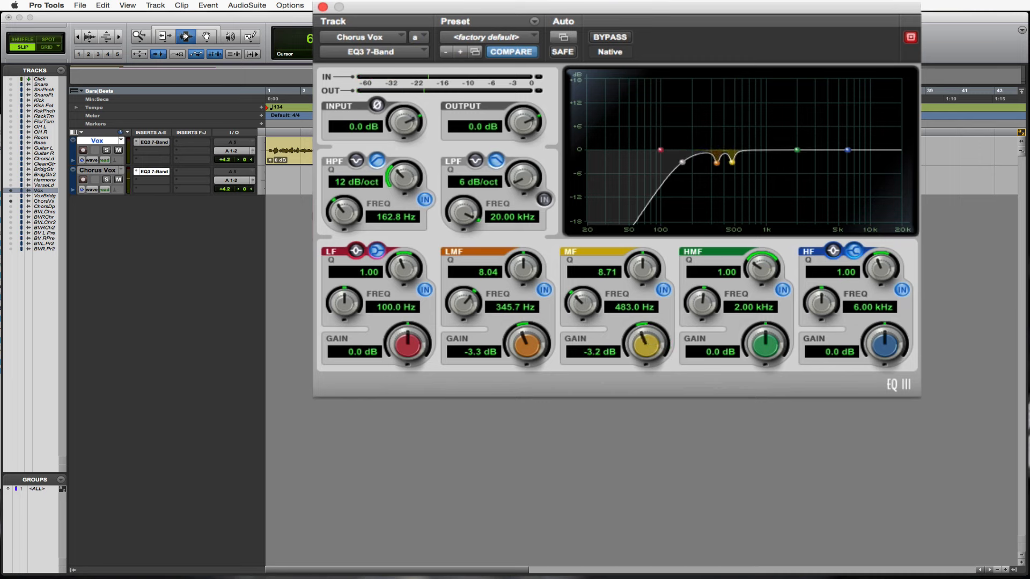
pyautogui.moveTo(652, 342); pyautogui.dragTo(652, 342)
# Boost the HMF band to 18.0 dB at Q 10.00 and sweep its frequency down to 1.54 kHz during playback.
pyautogui.moveTo(759, 268); pyautogui.dragTo(777, 69)
pyautogui.moveTo(767, 329); pyautogui.dragTo(768, 110)
pyautogui.moveTo(705, 304); pyautogui.dragTo(684, 329)
pyautogui.press('space')
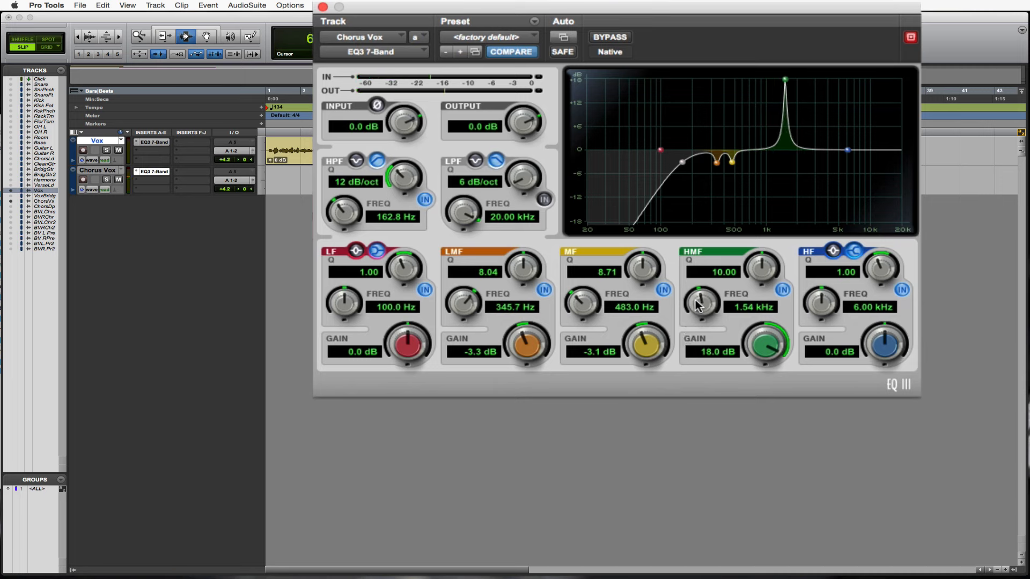
# Widen the HMF band to Q 6.31, tune it to 1.75 kHz during playback and cut its gain to -1.1 dB.
pyautogui.moveTo(703, 305); pyautogui.dragTo(711, 328)
pyautogui.moveTo(762, 270); pyautogui.dragTo(759, 279)
pyautogui.moveTo(706, 311)
pyautogui.mouseDown()
pyautogui.moveTo(708, 336)
pyautogui.moveTo(699, 285)
pyautogui.moveTo(702, 315)
pyautogui.mouseUp()
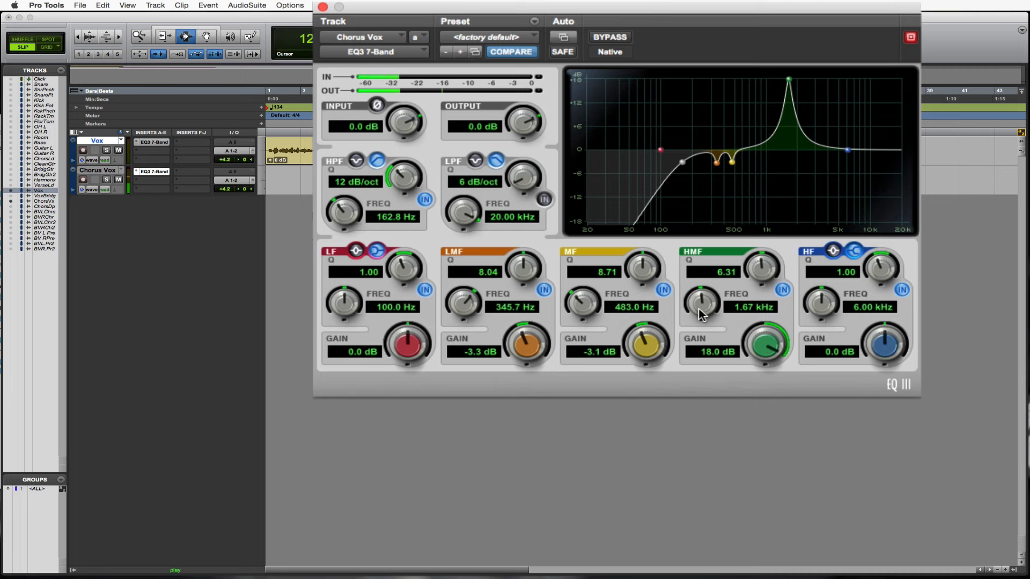
pyautogui.moveTo(702, 315); pyautogui.dragTo(702, 314)
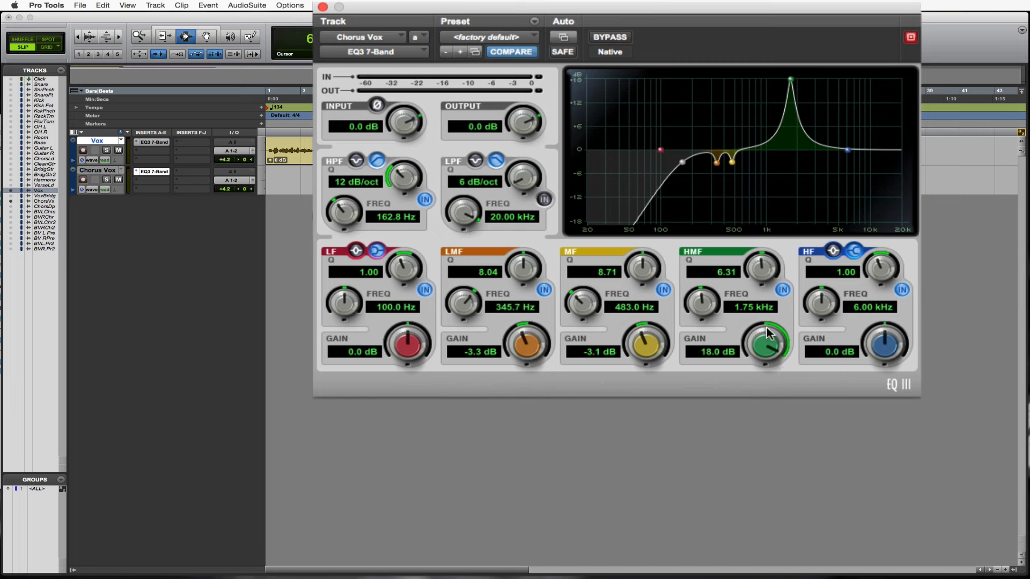
pyautogui.moveTo(768, 333); pyautogui.dragTo(759, 420)
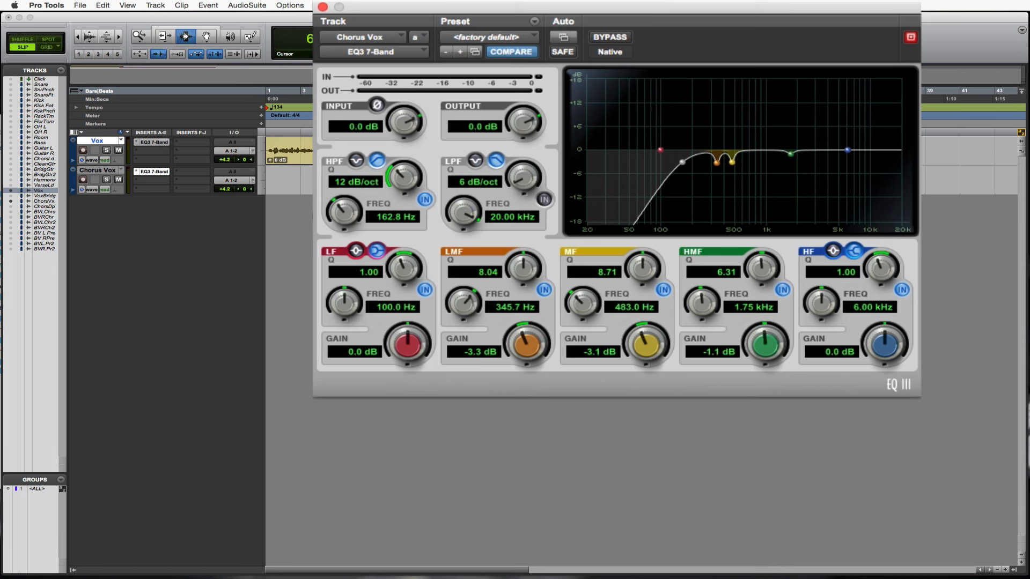